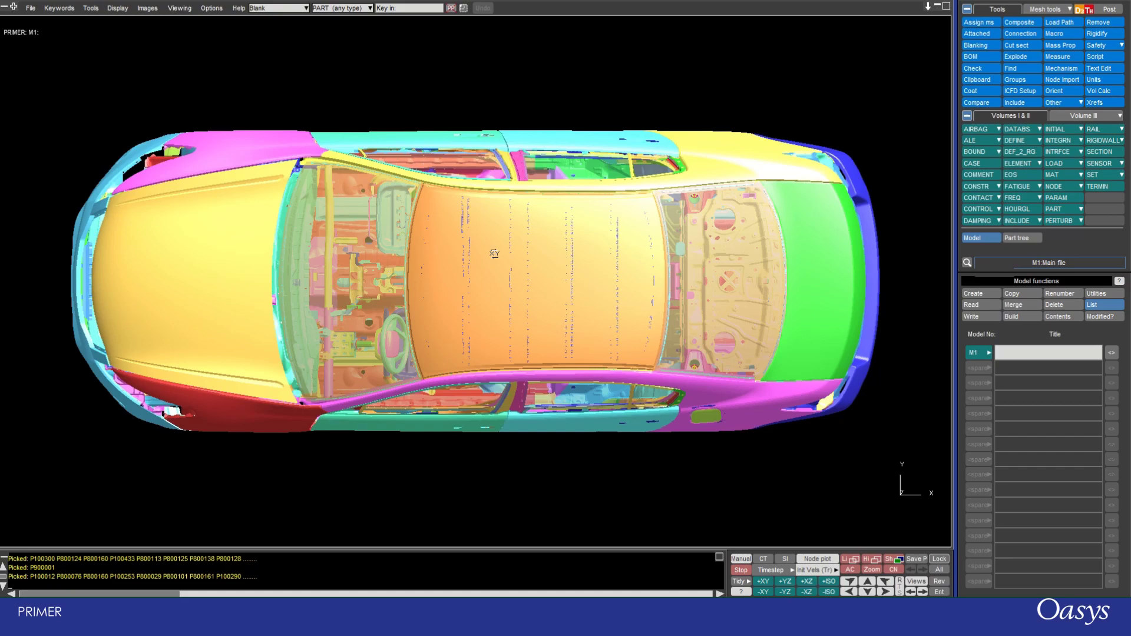
Rotate the car model freely from the top view to an oblique side view showing the roof and doors
{"action": "left_click_drag", "start_coordinate": [494, 253], "coordinate": [438, 285]}
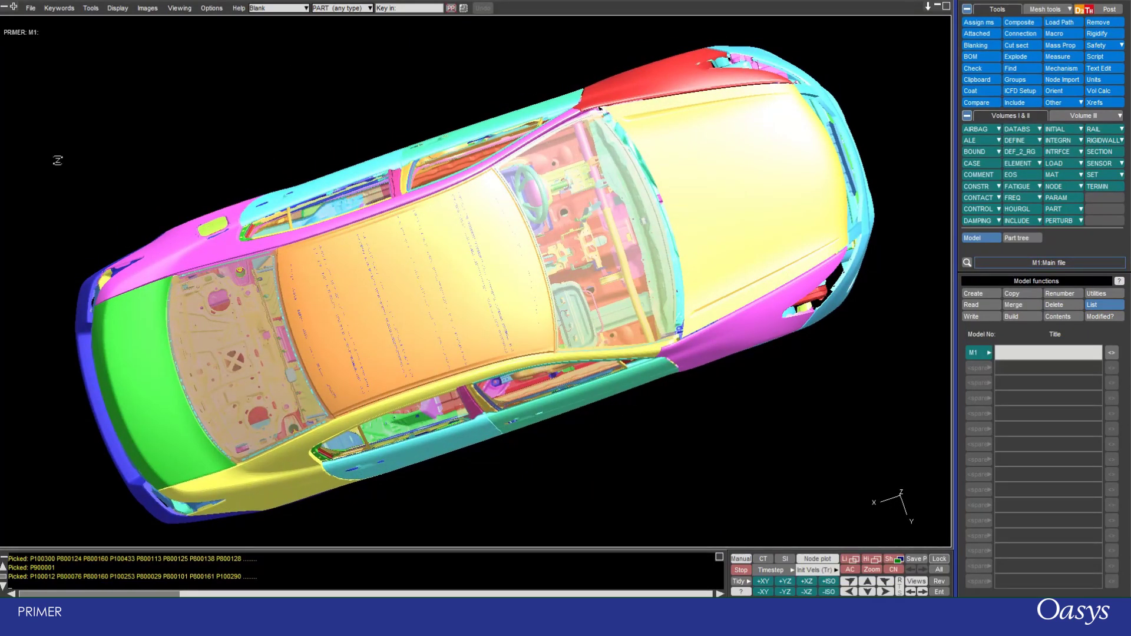
{"action": "left_click_drag", "start_coordinate": [58, 161], "coordinate": [795, 346]}
{"action": "left_click_drag", "start_coordinate": [467, 262], "coordinate": [299, 208], "text": "shift"}
{"action": "left_click_drag", "start_coordinate": [837, 155], "coordinate": [850, 202], "text": "shift"}
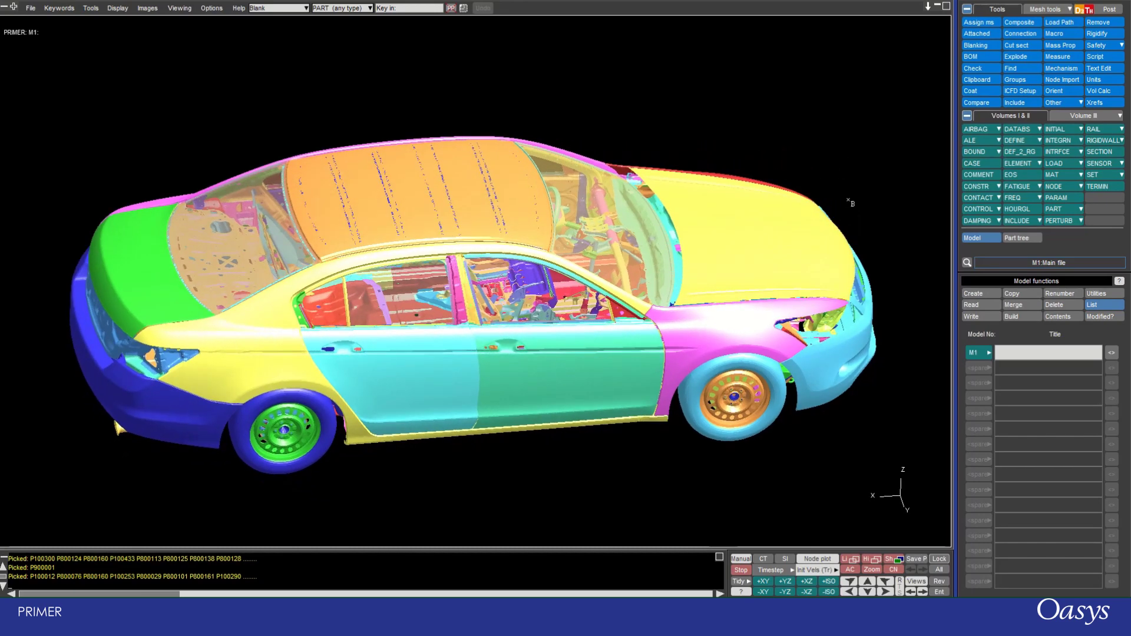
{"action": "left_click_drag", "start_coordinate": [475, 177], "coordinate": [454, 219]}
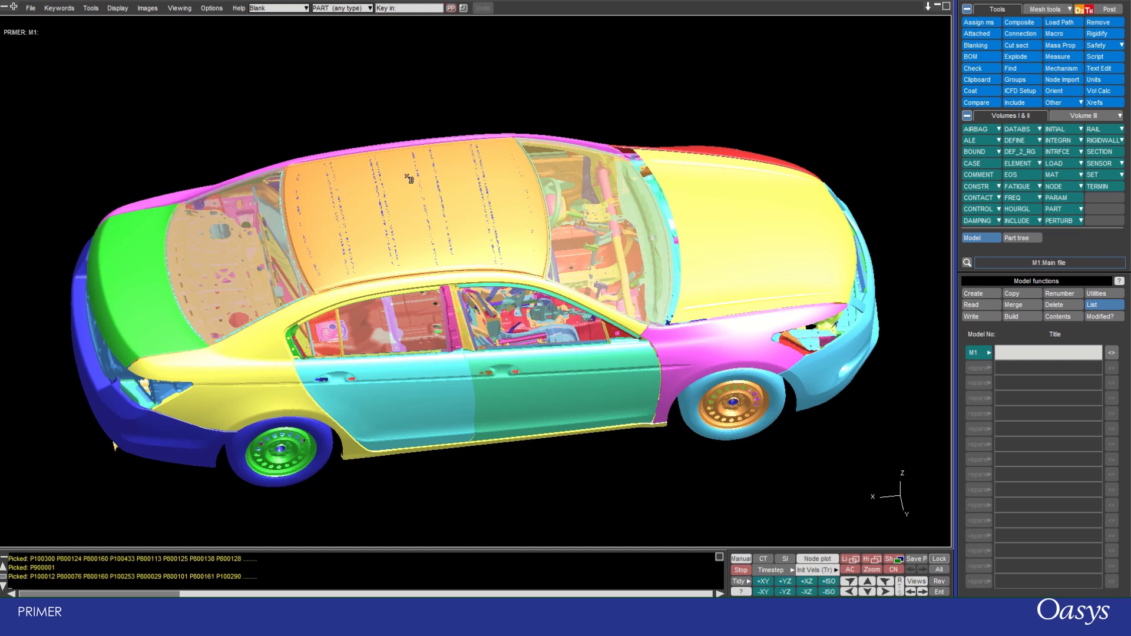
Pan the car model within the graphics window and zoom in slightly
{"action": "middle_click_drag", "start_coordinate": [422, 198], "coordinate": [399, 202], "text": "shift"}
{"action": "left_click_drag", "start_coordinate": [400, 202], "coordinate": [416, 185]}
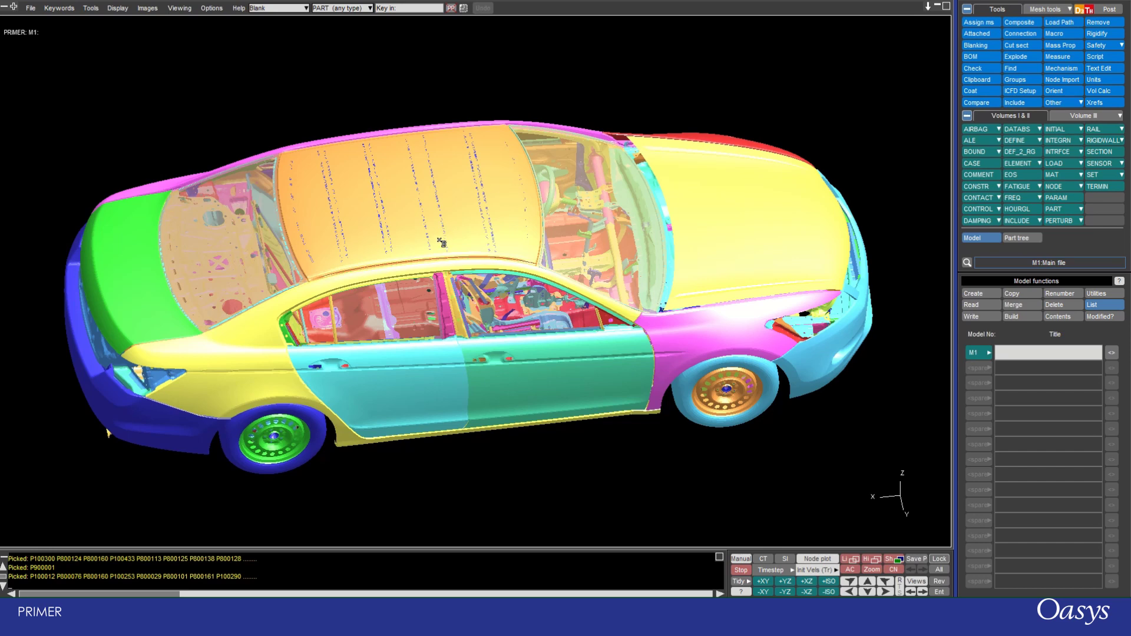
{"action": "left_click_drag", "start_coordinate": [443, 247], "coordinate": [443, 213]}
{"action": "right_click_drag", "start_coordinate": [443, 213], "coordinate": [517, 296], "text": "shift"}
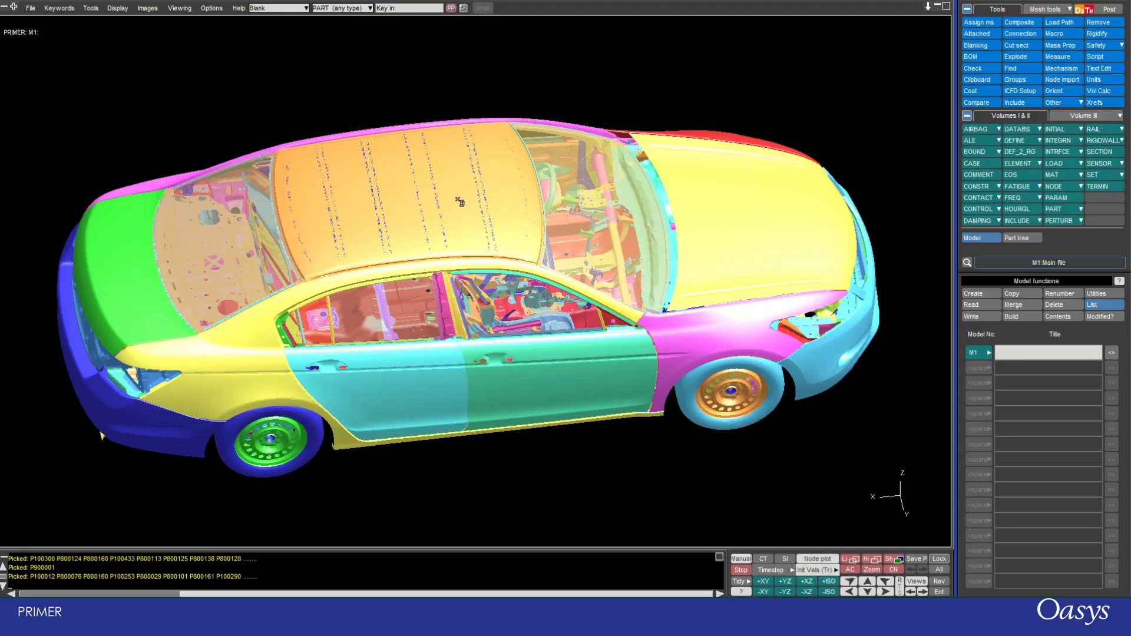
Rotate the car dynamically in both the reduced display without body panels and the fully shaded display
{"action": "key", "text": "l"}
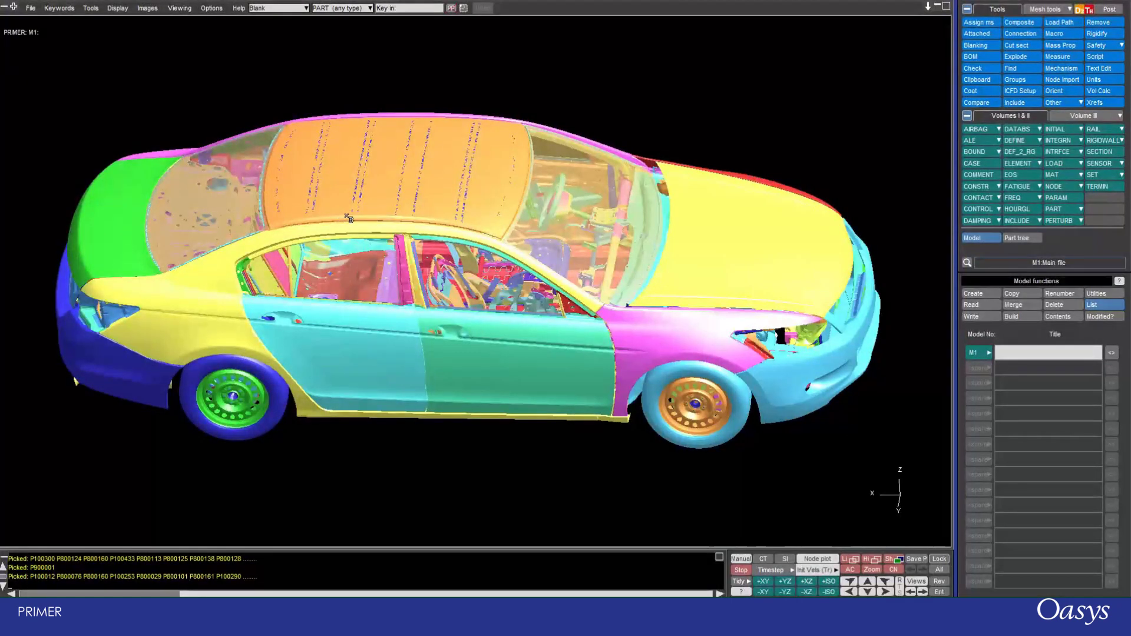
{"action": "key", "text": "r"}
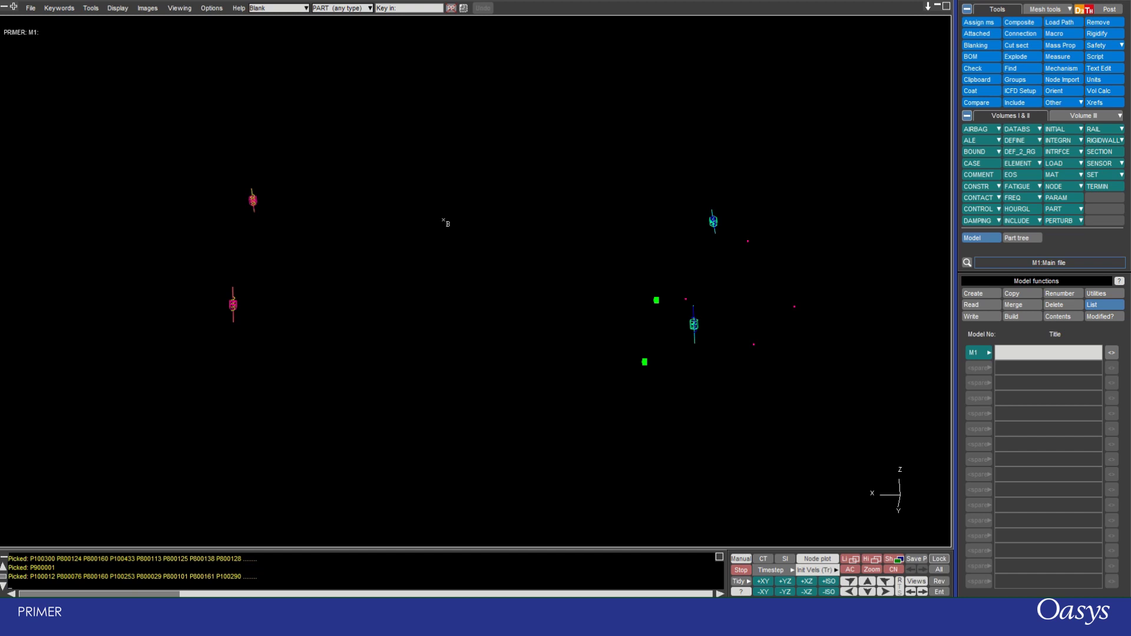
{"action": "left_click_drag", "start_coordinate": [432, 202], "coordinate": [555, 190], "text": "shift"}
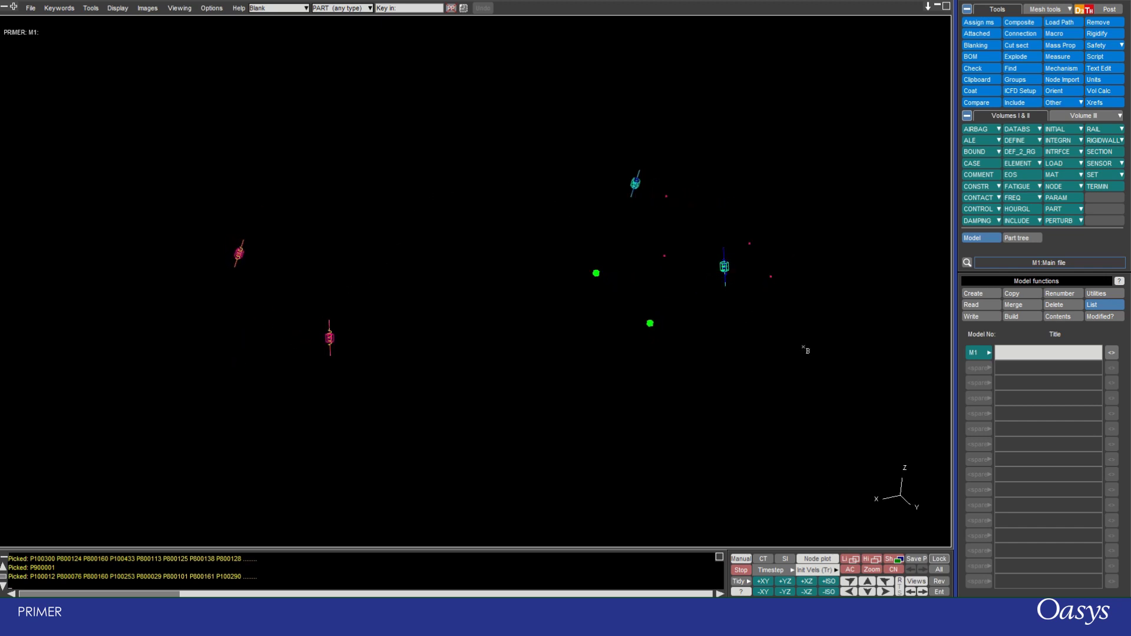
{"action": "mouse_move", "coordinate": [806, 348]}
{"action": "left_mouse_down", "text": "shift"}
{"action": "mouse_move", "coordinate": [678, 368]}
{"action": "mouse_move", "coordinate": [559, 344]}
{"action": "mouse_move", "coordinate": [444, 258]}
{"action": "mouse_move", "coordinate": [382, 378]}
{"action": "left_mouse_up", "text": "shift"}
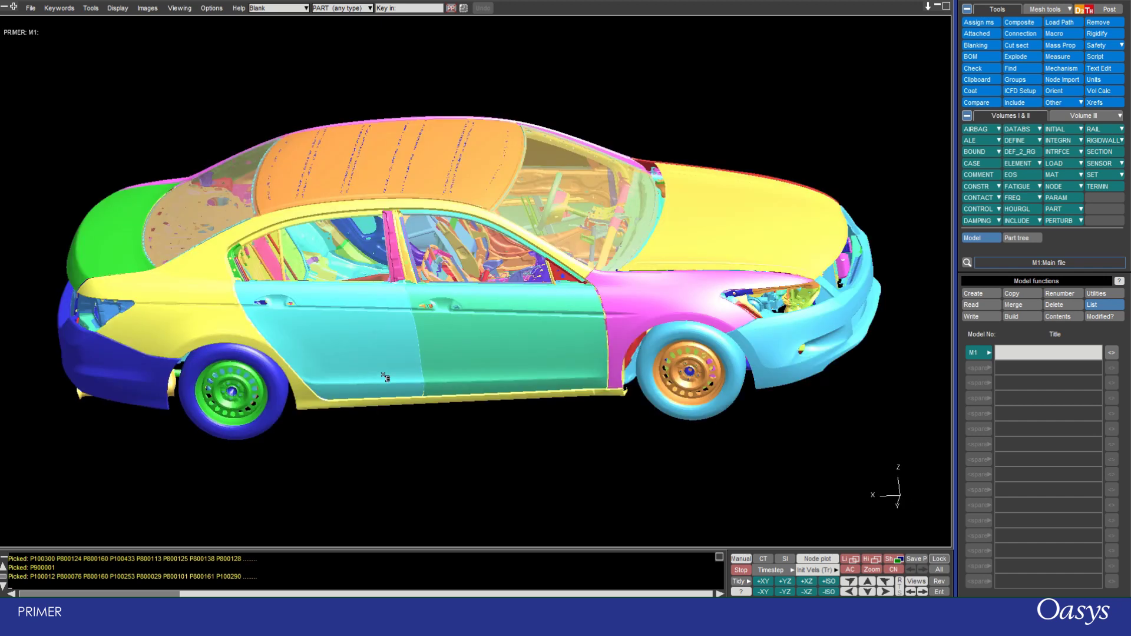
{"action": "mouse_move", "coordinate": [786, 193]}
{"action": "left_mouse_down", "text": "shift"}
{"action": "mouse_move", "coordinate": [749, 212]}
{"action": "mouse_move", "coordinate": [585, 168]}
{"action": "mouse_move", "coordinate": [385, 148]}
{"action": "left_mouse_up", "text": "shift"}
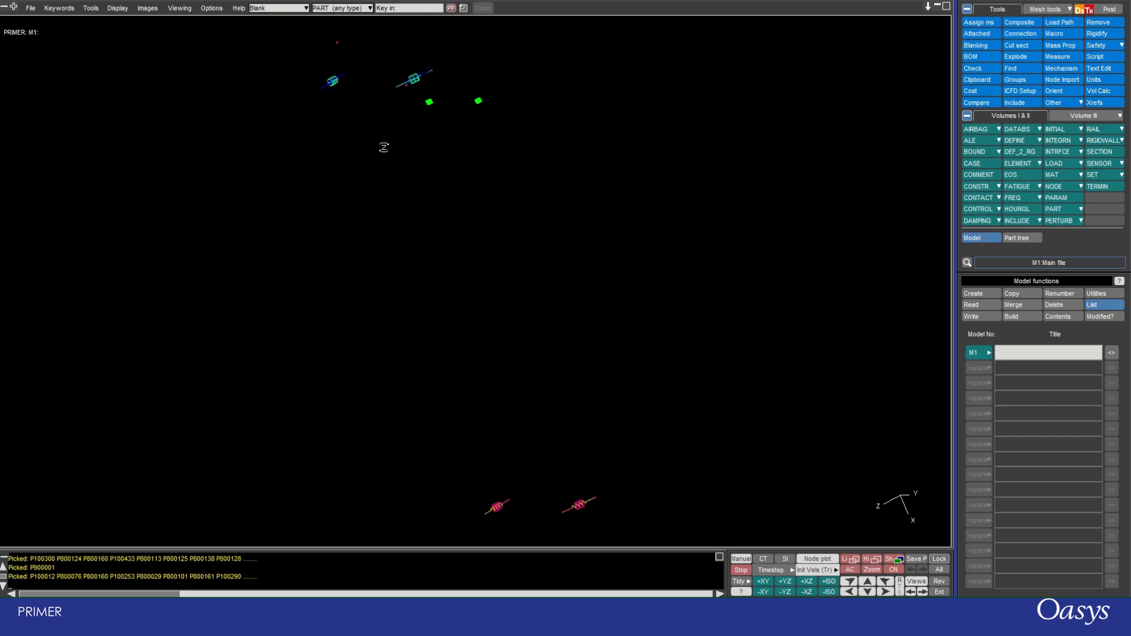
{"action": "mouse_move", "coordinate": [406, 400]}
{"action": "left_mouse_down", "text": "shift"}
{"action": "mouse_move", "coordinate": [578, 134]}
{"action": "mouse_move", "coordinate": [618, 96]}
{"action": "left_mouse_up", "text": "shift"}
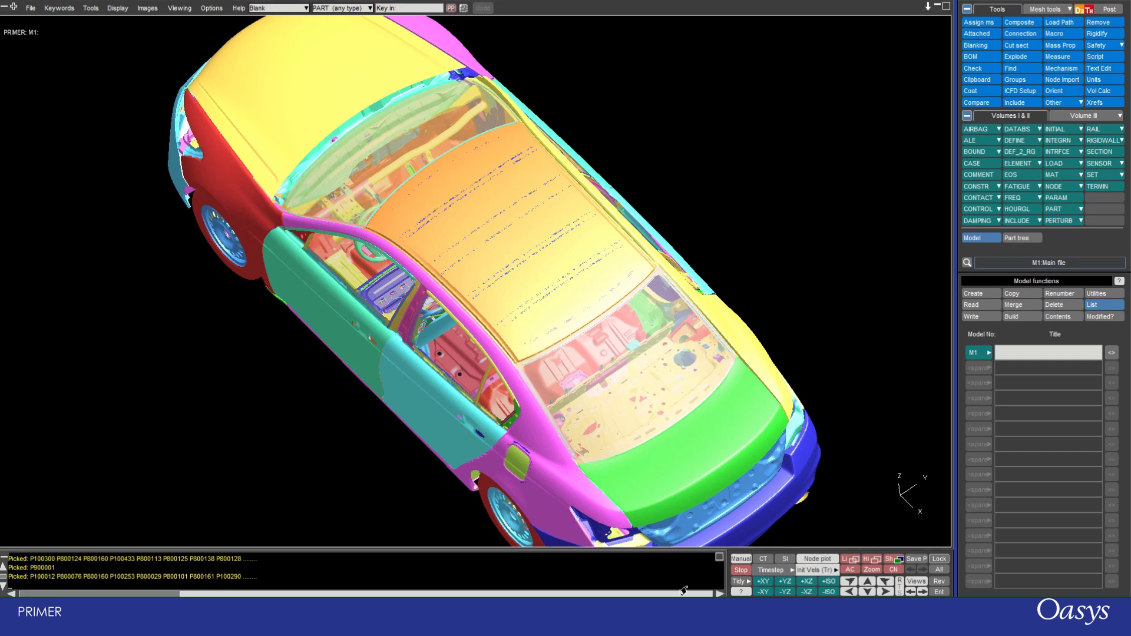
Display the car in the standard +XY, -XY, +YZ and isometric views
{"action": "left_click", "coordinate": [759, 582]}
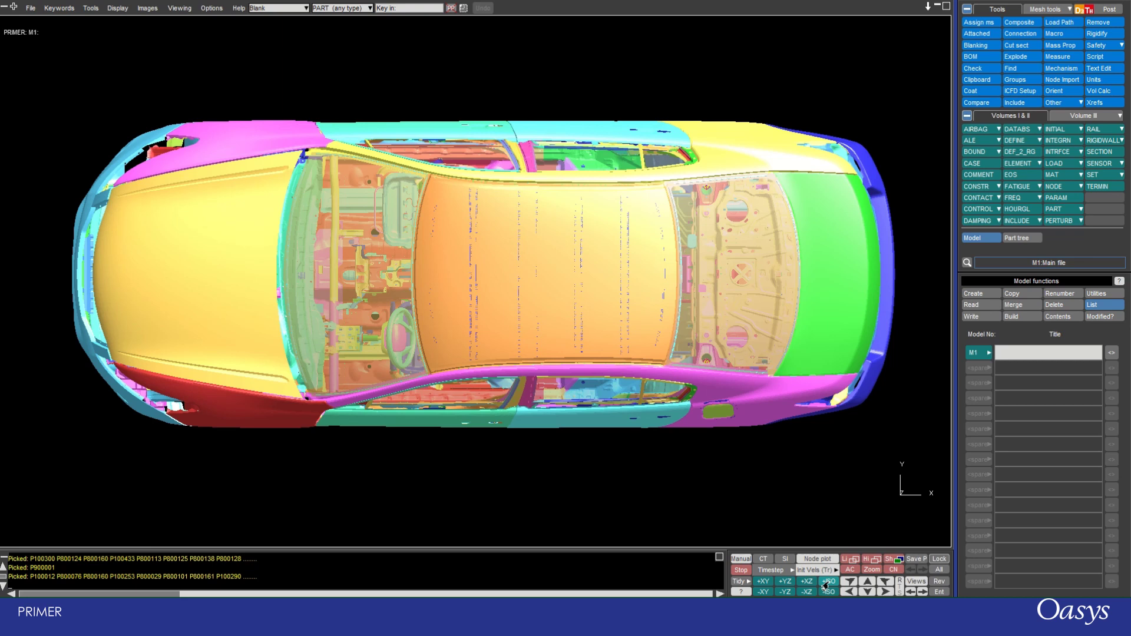
{"action": "left_click", "coordinate": [760, 582]}
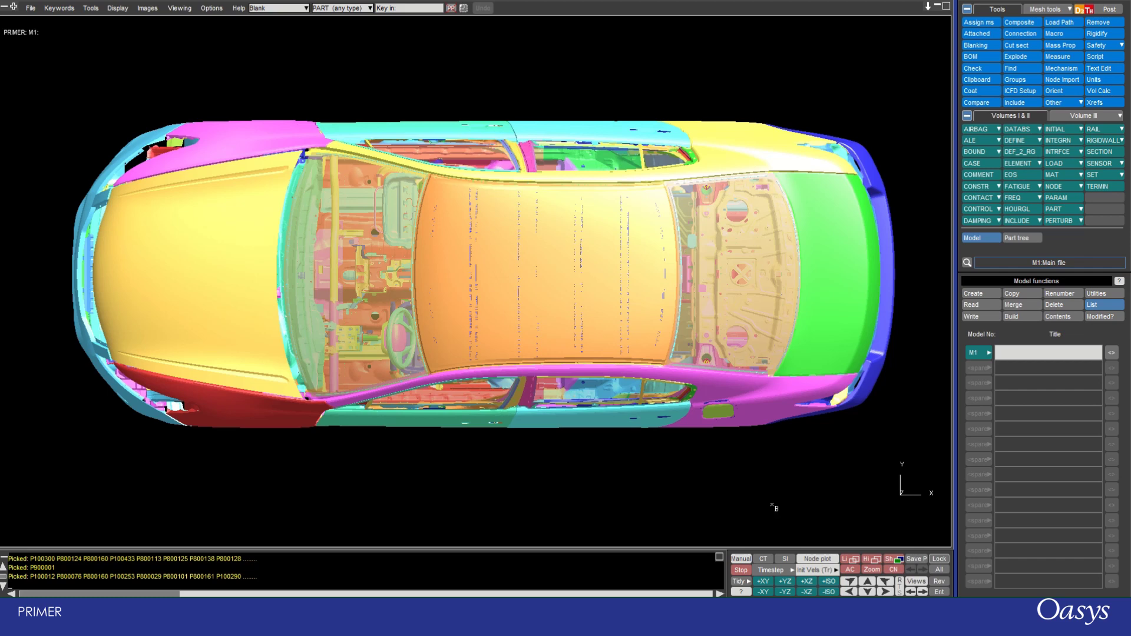
{"action": "left_click", "coordinate": [760, 592]}
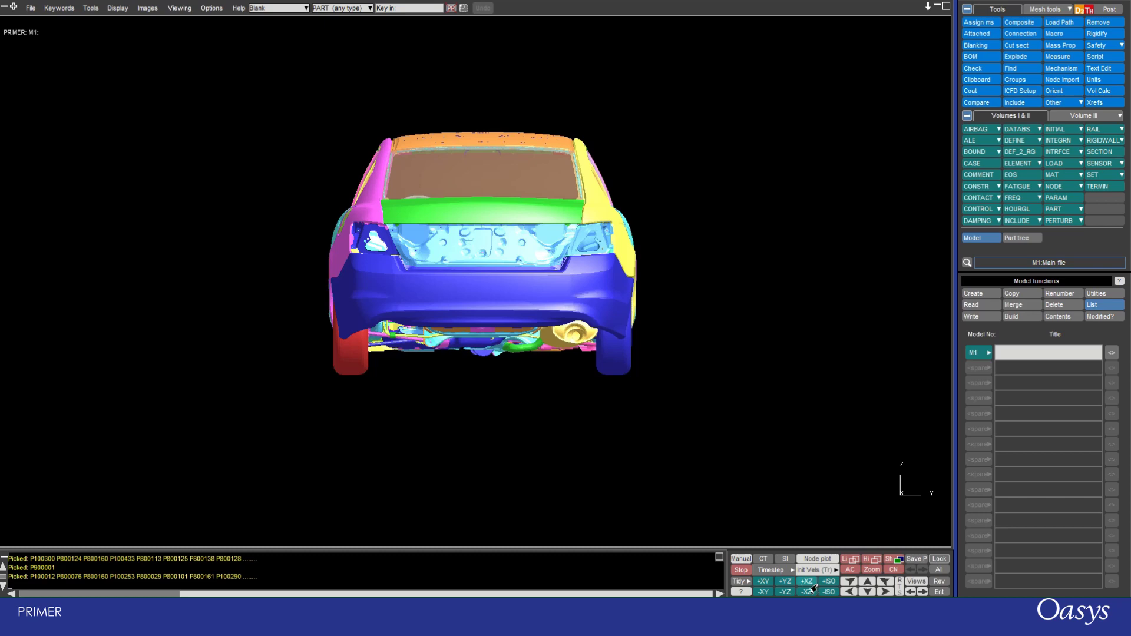
{"action": "left_click", "coordinate": [785, 582]}
{"action": "left_click", "coordinate": [822, 585]}
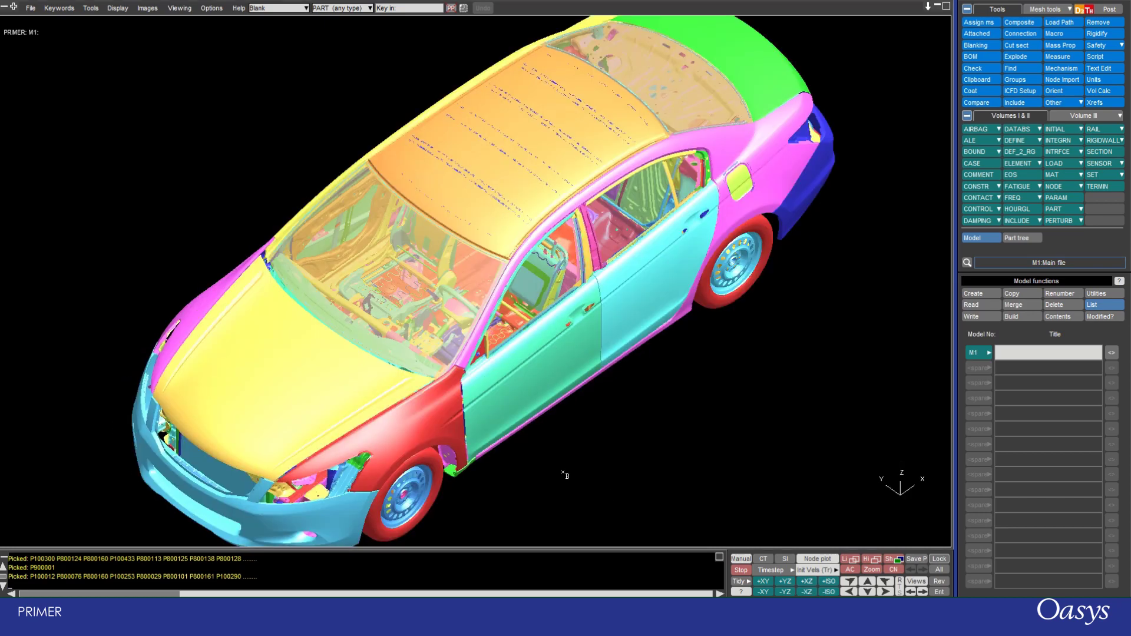
Rotate the car to a lower front three-quarter view and autoscale it to fit the graphics window
{"action": "left_click_drag", "start_coordinate": [563, 473], "coordinate": [554, 364], "text": "shift"}
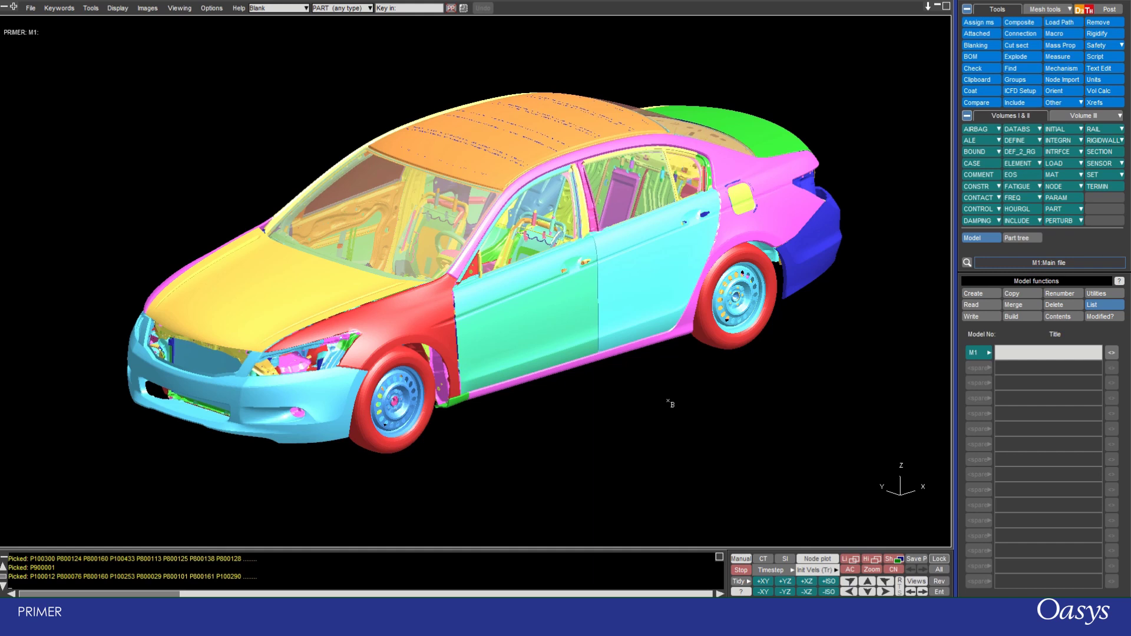
{"action": "left_click", "coordinate": [847, 572]}
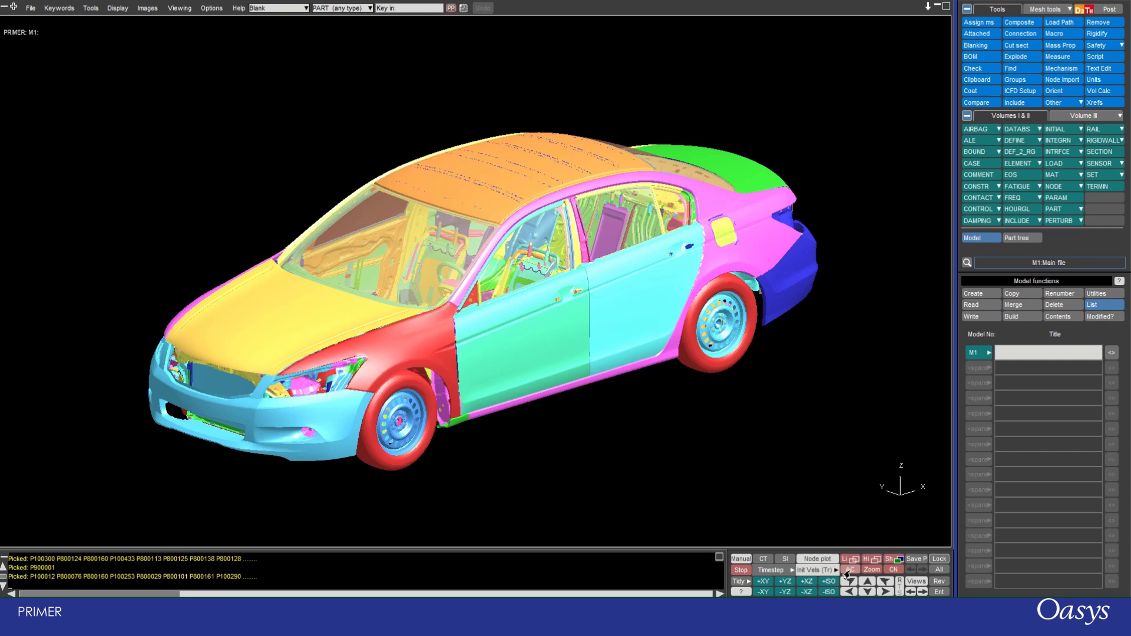
{"action": "left_click_drag", "start_coordinate": [398, 162], "coordinate": [480, 158], "text": "shift"}
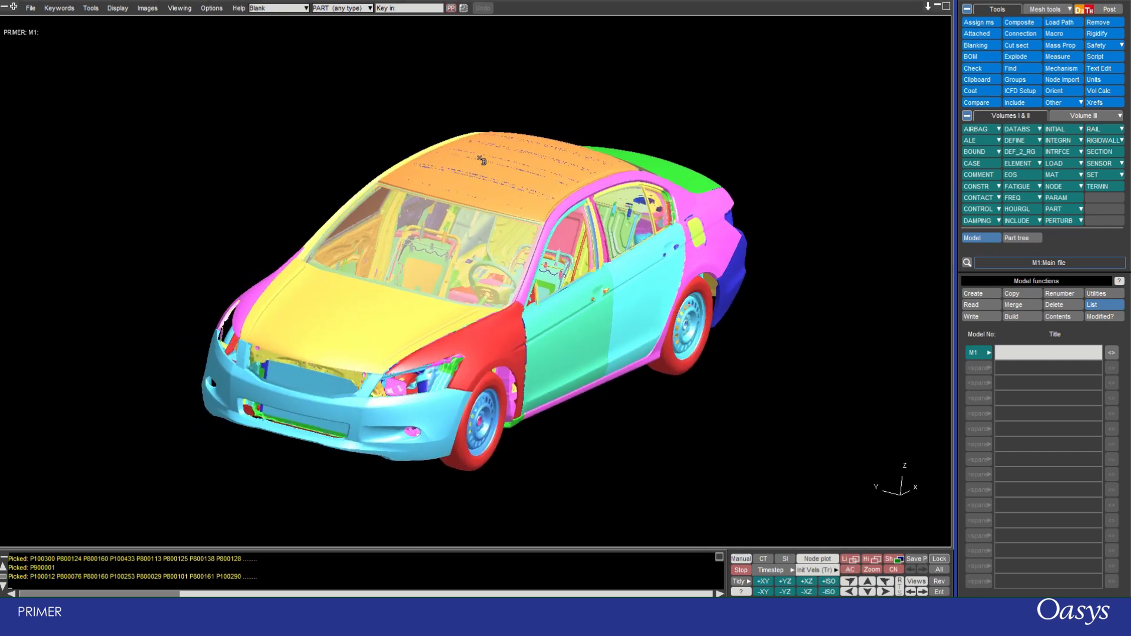
Cycle through the eight standard views, from the positive XY, YZ, XZ and ISO views to their negative counterparts
{"action": "left_click", "coordinate": [763, 589]}
{"action": "key", "text": "2"}
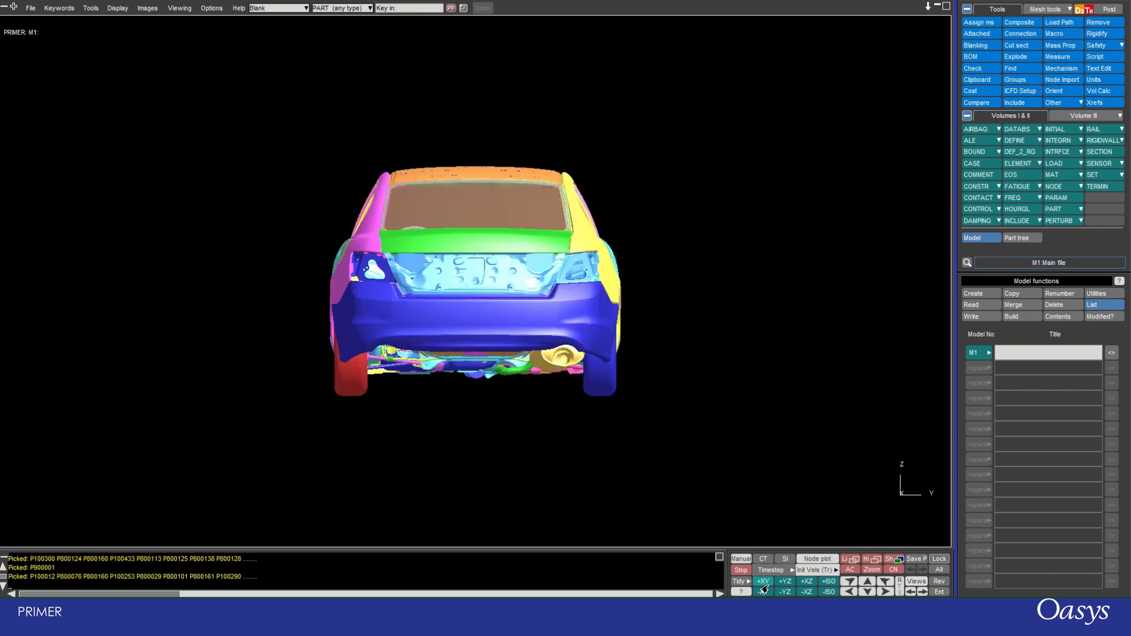
{"action": "key", "text": "3"}
{"action": "key", "text": "4"}
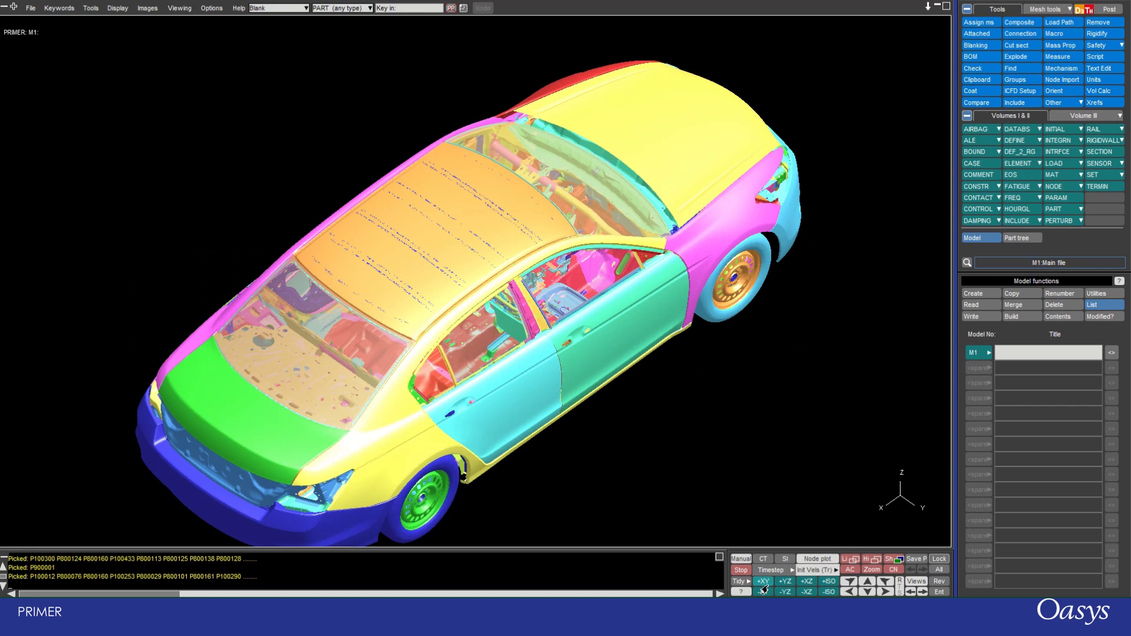
{"action": "key", "text": "5"}
{"action": "key", "text": "6"}
{"action": "key", "text": "7"}
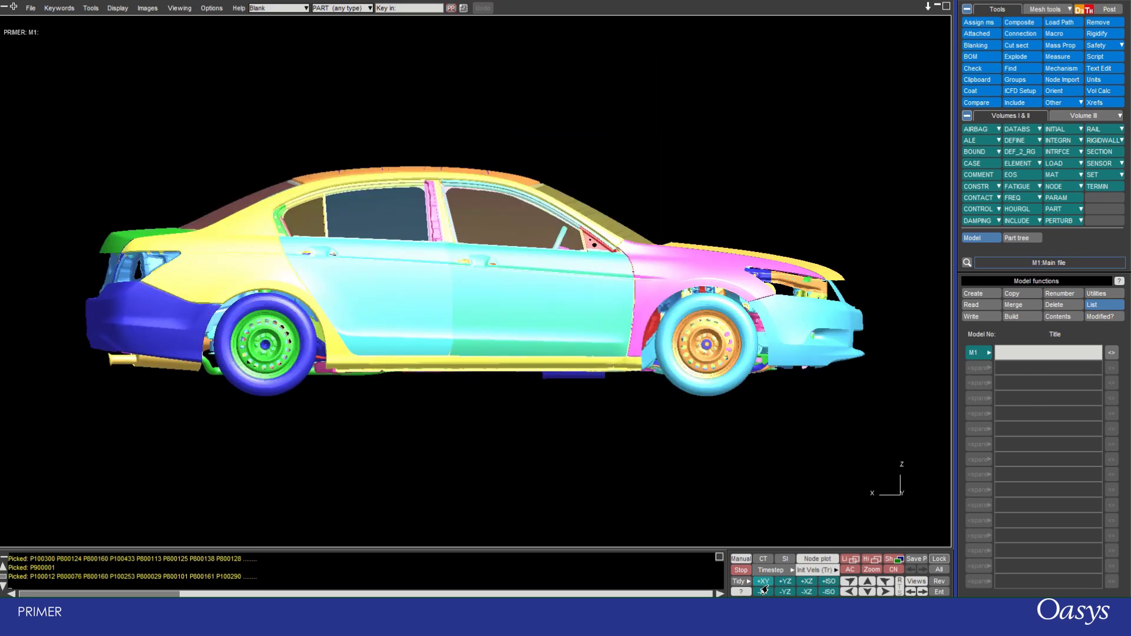
{"action": "key", "text": "8"}
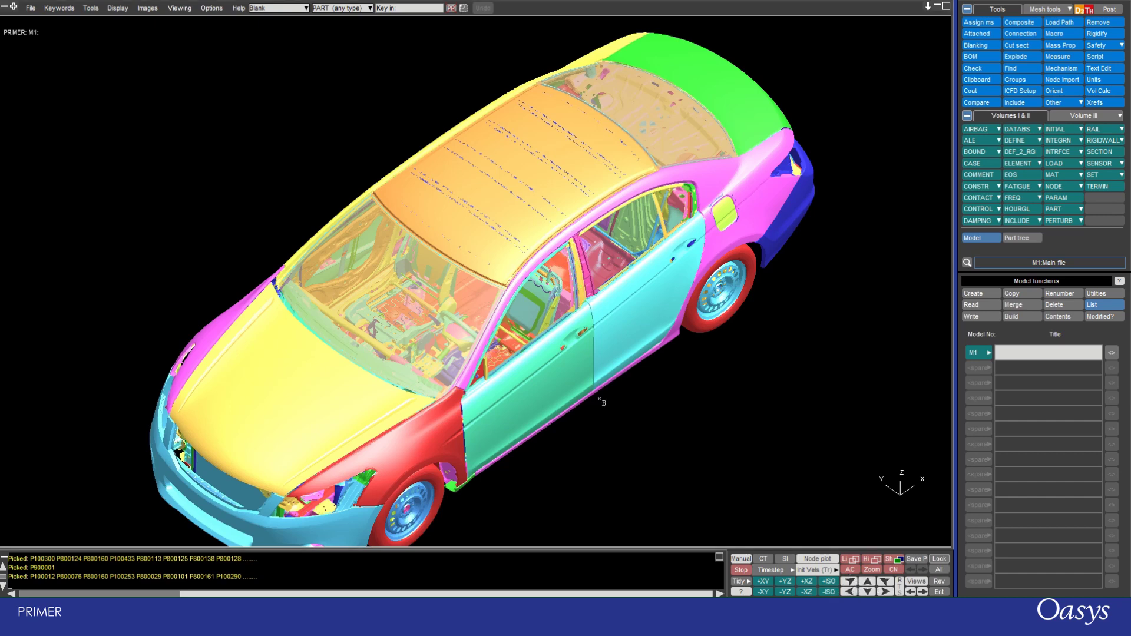
Zoom out and rotate the car incrementally about the horizontal, vertical and out-of-plane screen axes
{"action": "scroll", "coordinate": [625, 404], "scroll_direction": "down", "scroll_amount": 5}
{"action": "left_click_drag", "start_coordinate": [551, 384], "coordinate": [323, 323], "text": "shift"}
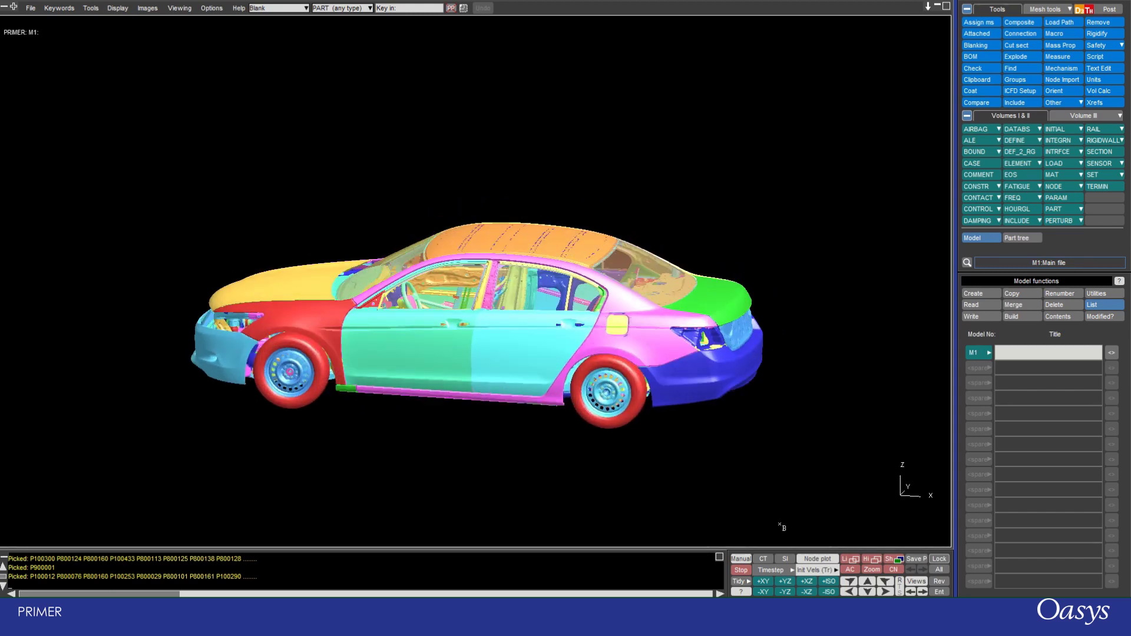
{"action": "left_click", "coordinate": [867, 582]}
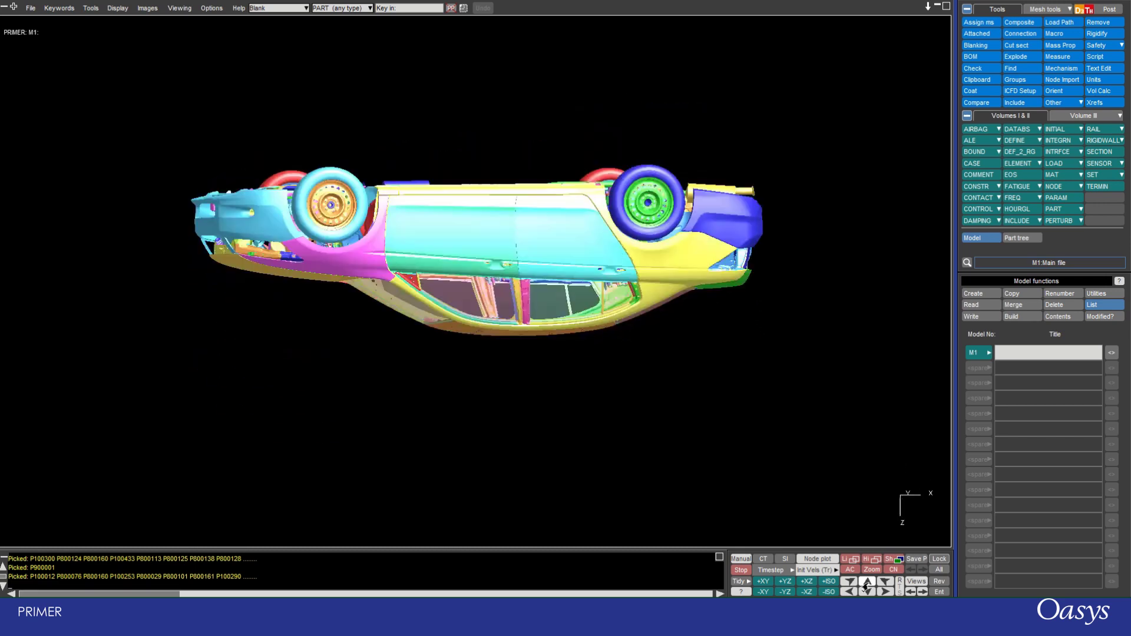
{"action": "left_click", "coordinate": [865, 592]}
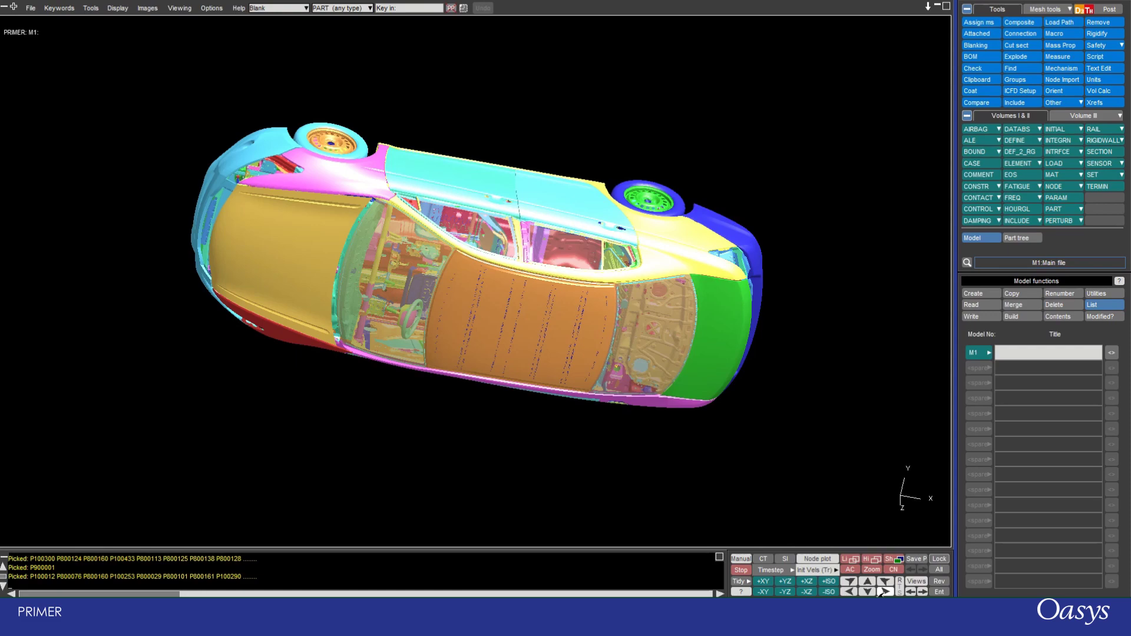
{"action": "left_click", "coordinate": [850, 592]}
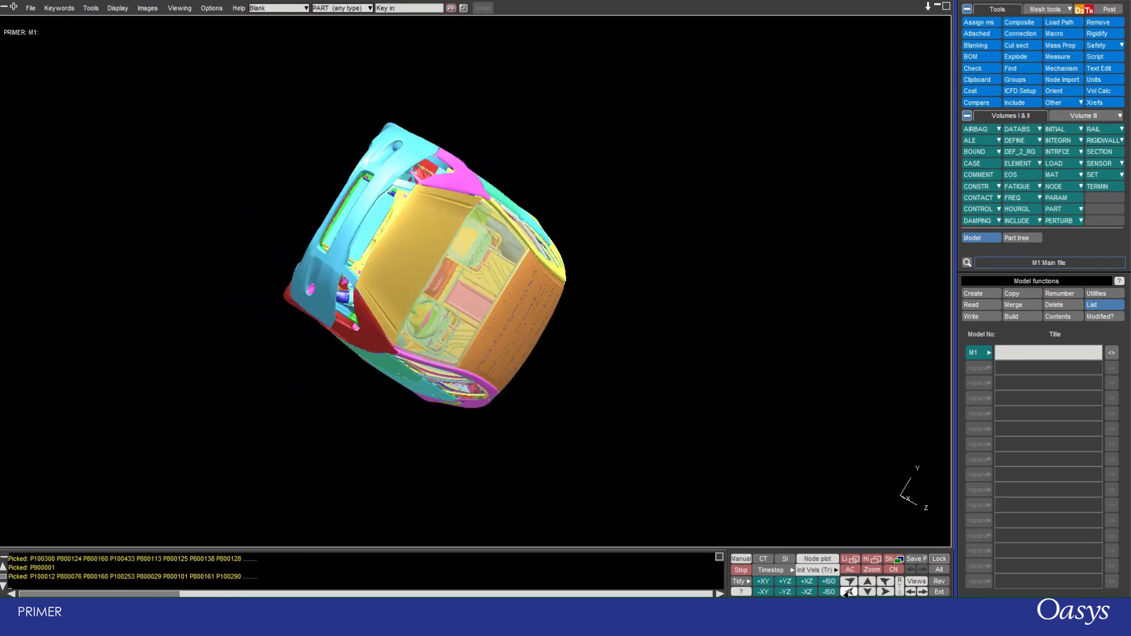
{"action": "left_click", "coordinate": [848, 583]}
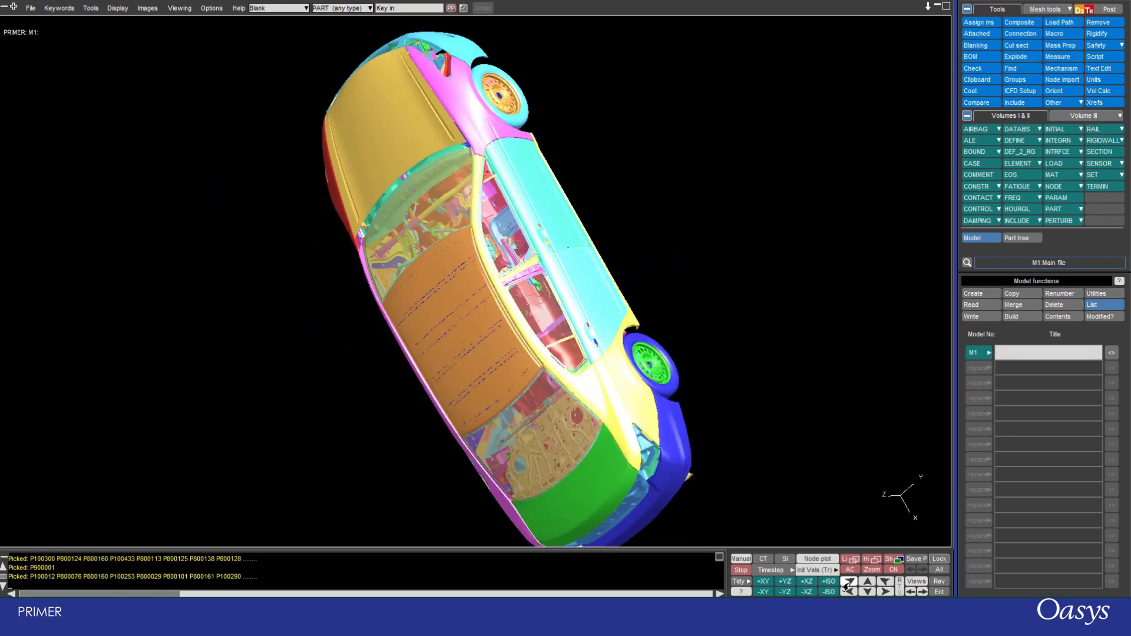
{"action": "left_click", "coordinate": [883, 583]}
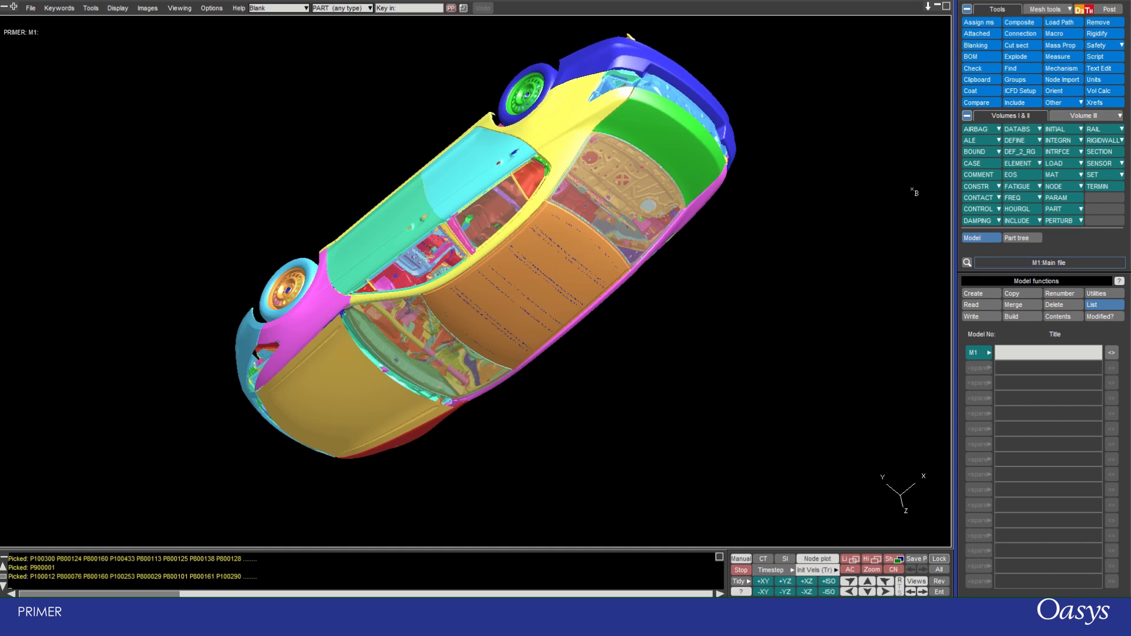
{"action": "left_click_drag", "start_coordinate": [912, 190], "coordinate": [600, 339], "text": "shift"}
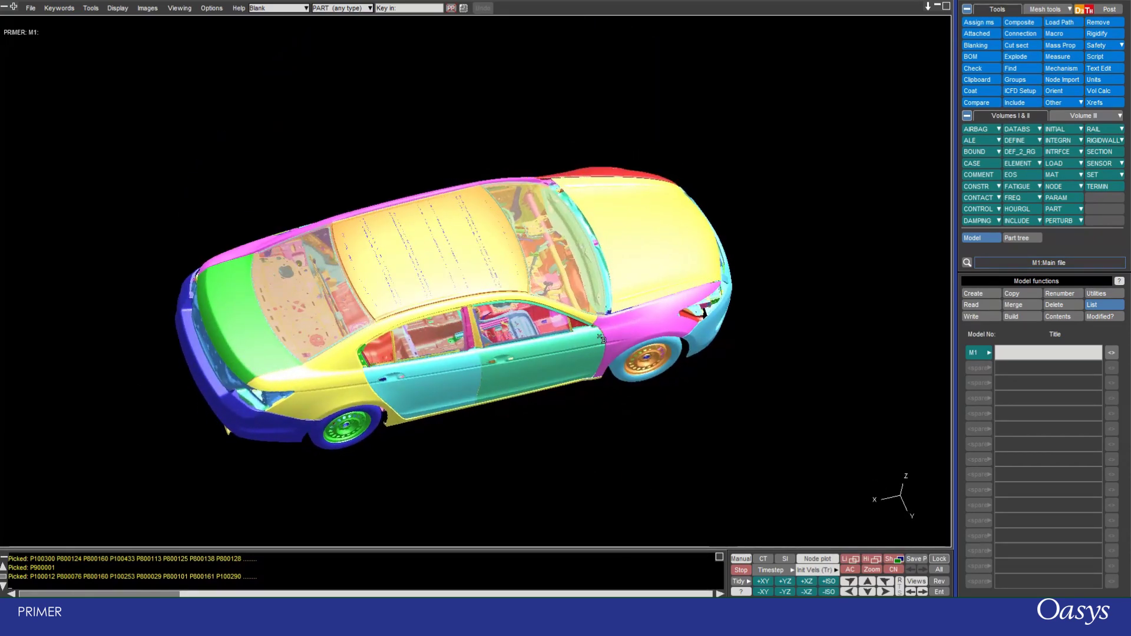
{"action": "left_click", "coordinate": [862, 582]}
Open the viewing settings, test the incremental in-plane rotation, and raise the time delay to 0.83
{"action": "left_click", "coordinate": [179, 8]}
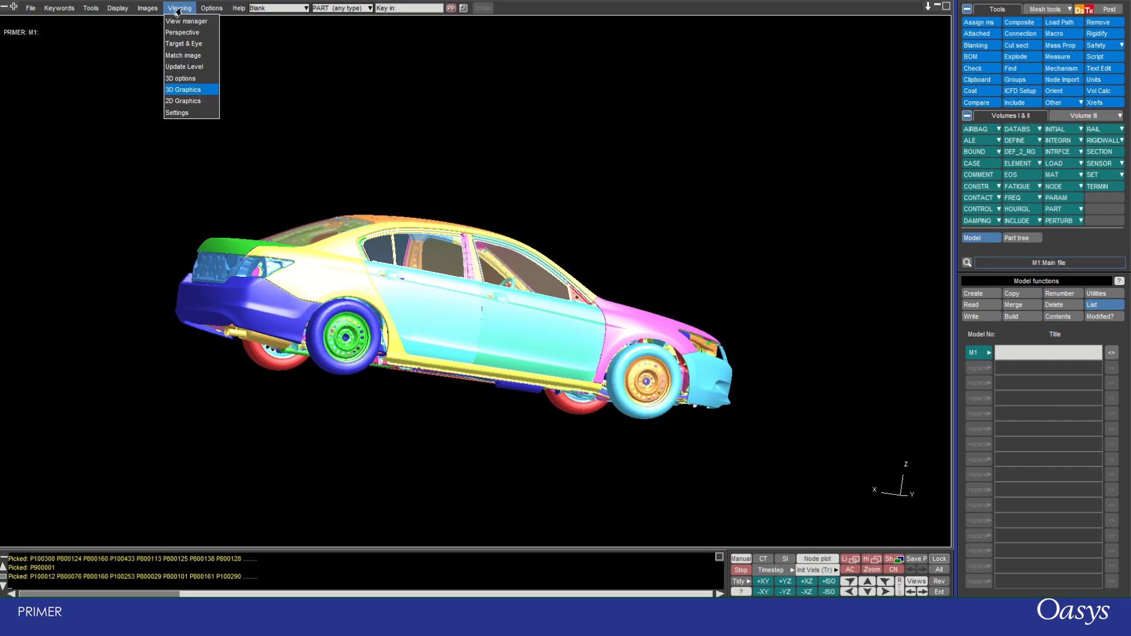
{"action": "left_click", "coordinate": [177, 113]}
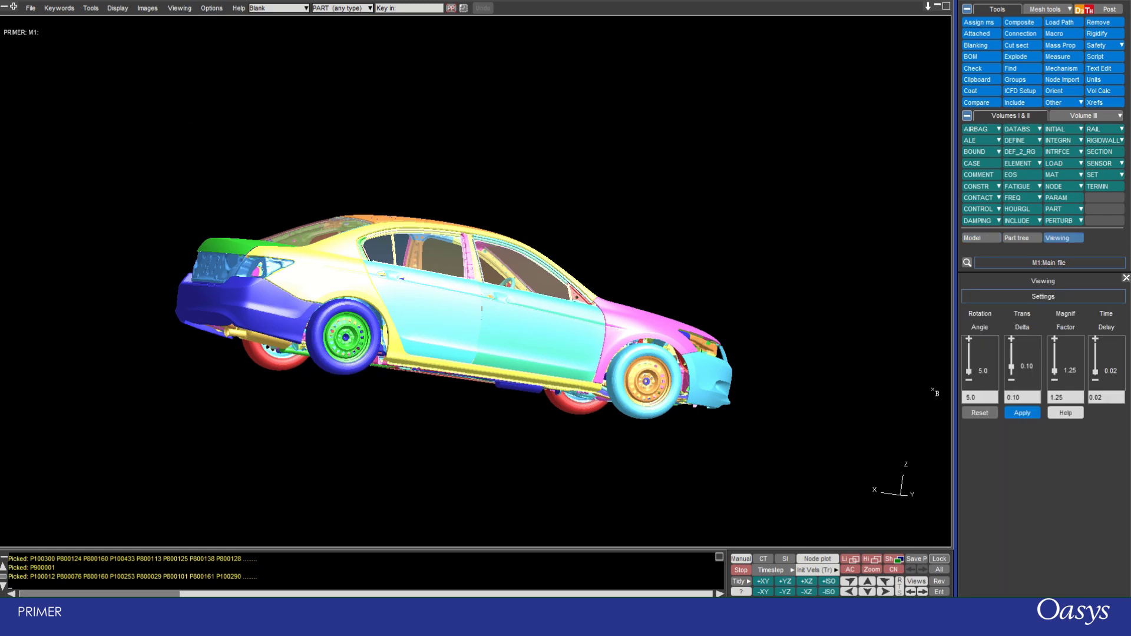
{"action": "left_click", "coordinate": [972, 398]}
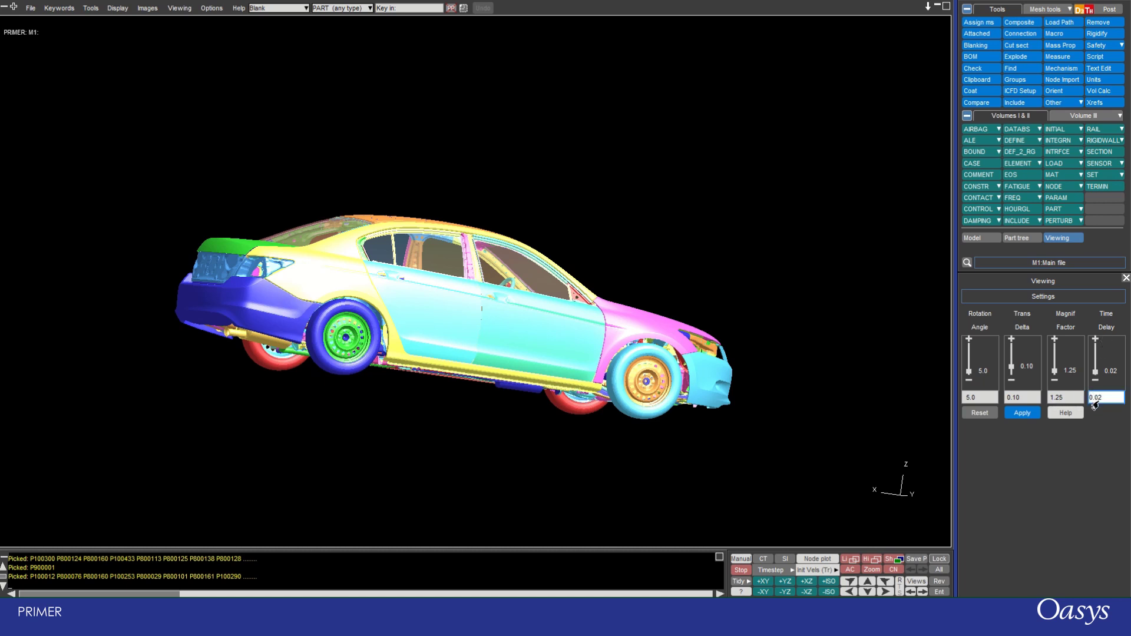
{"action": "left_click", "coordinate": [878, 585]}
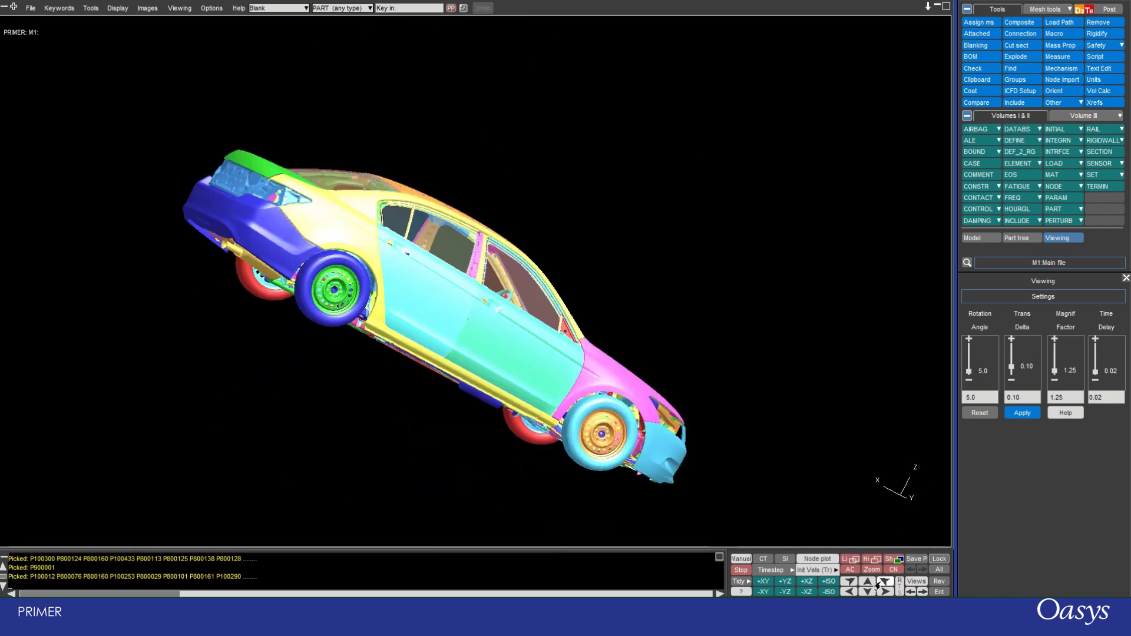
{"action": "left_click_drag", "start_coordinate": [1095, 372], "coordinate": [1096, 355]}
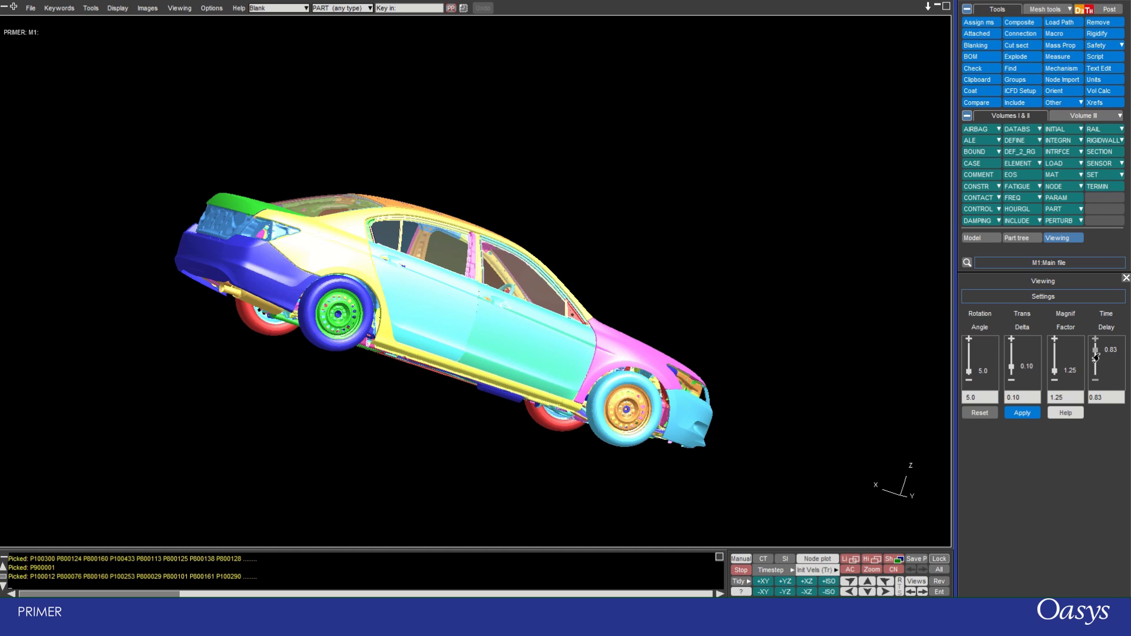
Set the time delay to 0.80, apply it, and test it by repeatedly rotating the car about the vertical screen axis
{"action": "left_click", "coordinate": [1101, 397]}
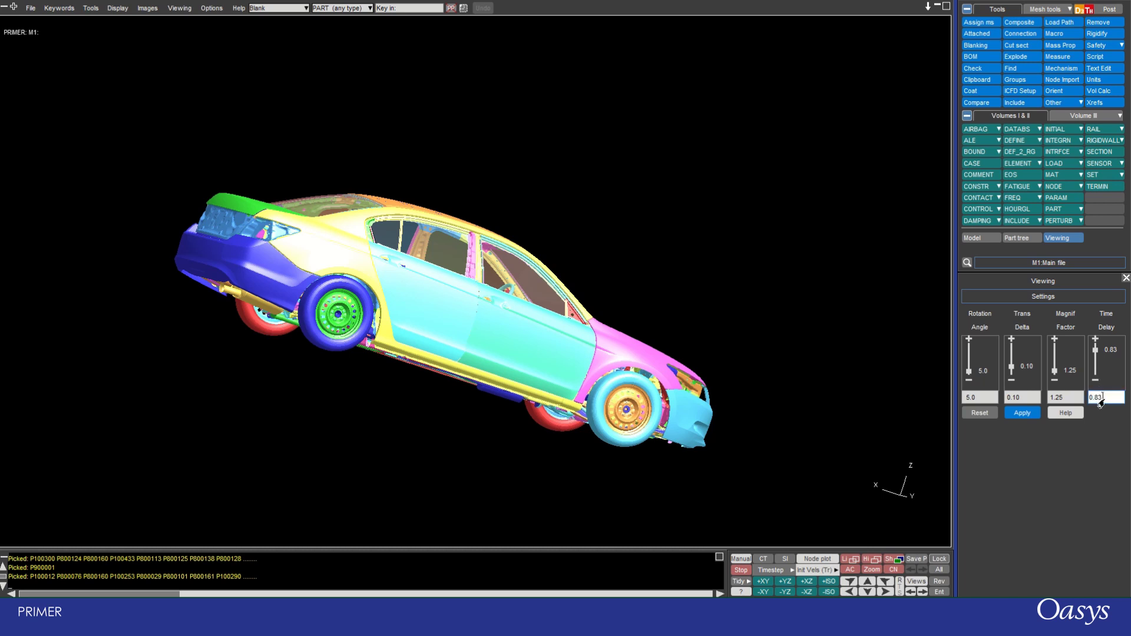
{"action": "left_click", "coordinate": [1023, 413]}
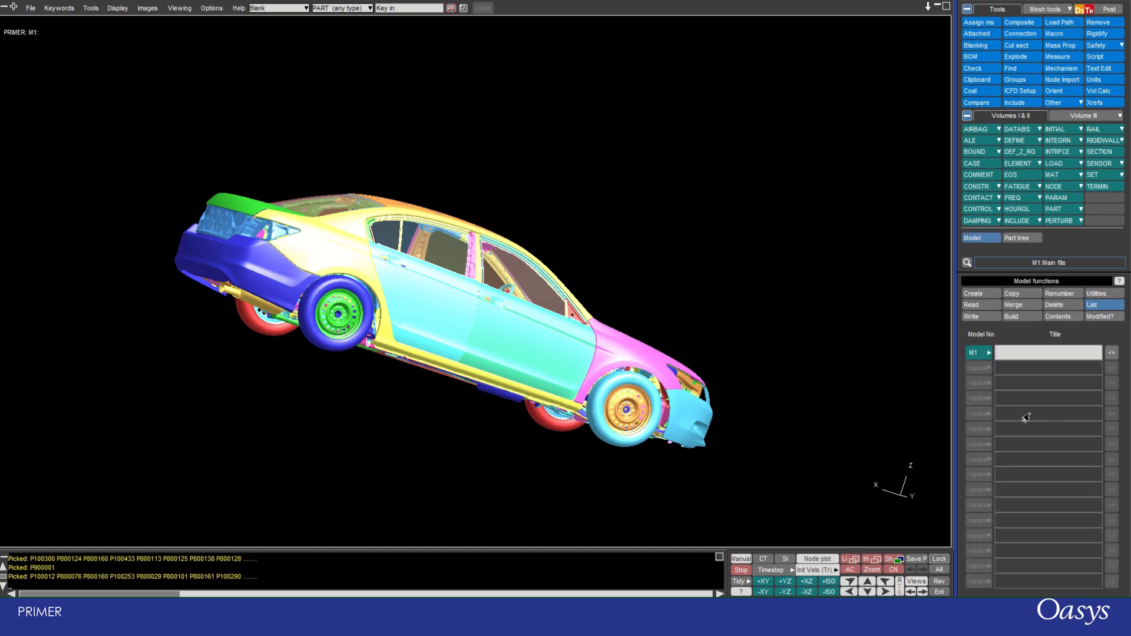
{"action": "left_click", "coordinate": [877, 593]}
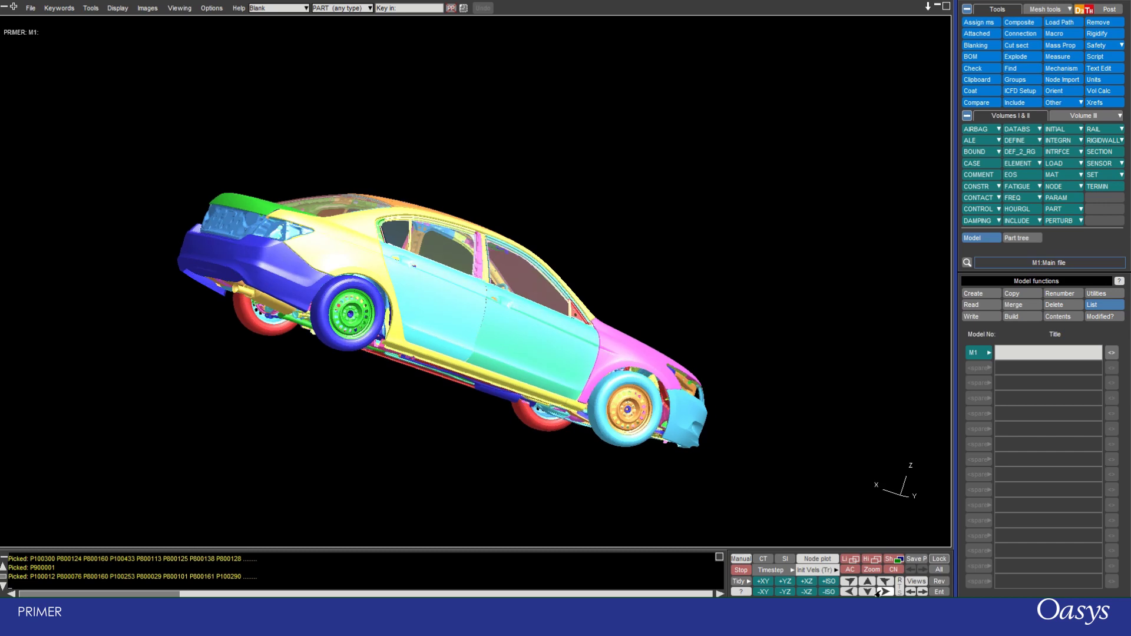
{"action": "left_click", "coordinate": [878, 593]}
{"action": "left_click", "coordinate": [878, 592]}
{"action": "left_click", "coordinate": [877, 593]}
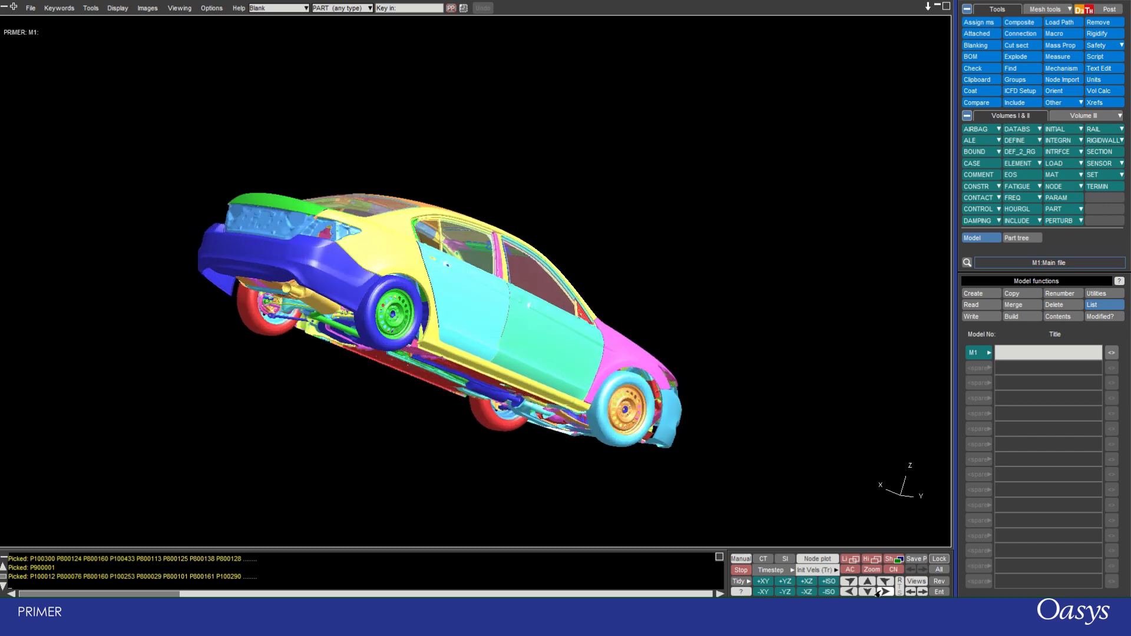
{"action": "left_click", "coordinate": [878, 592]}
{"action": "left_click", "coordinate": [877, 593]}
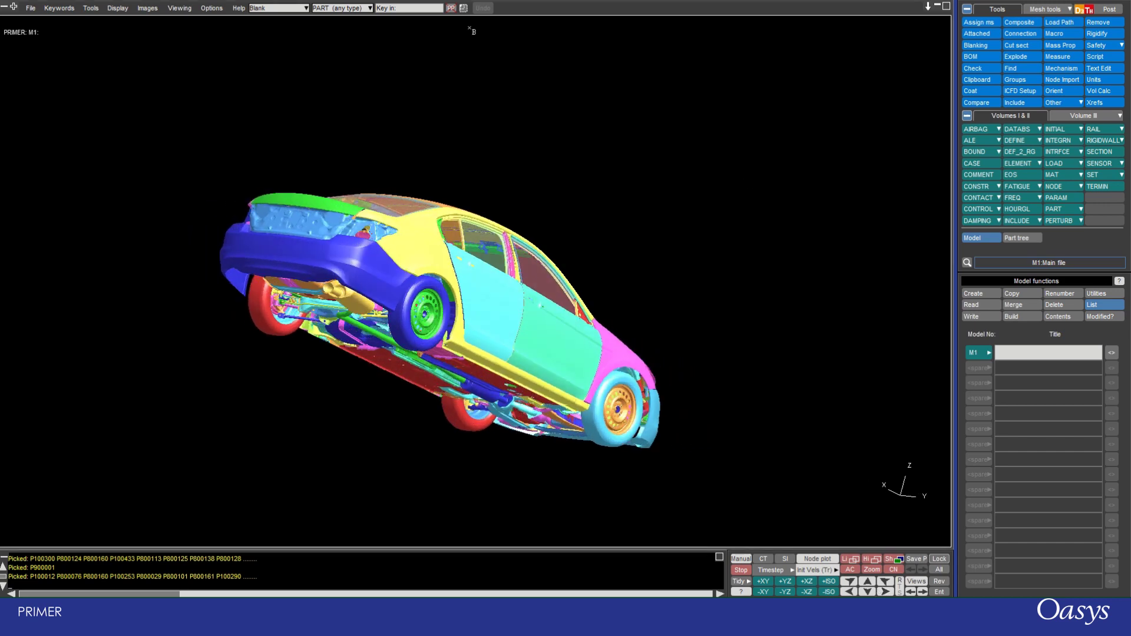
Reopen the viewing settings, set the rotation angle to 45, and apply it
{"action": "left_click", "coordinate": [165, 17]}
{"action": "left_click", "coordinate": [172, 113]}
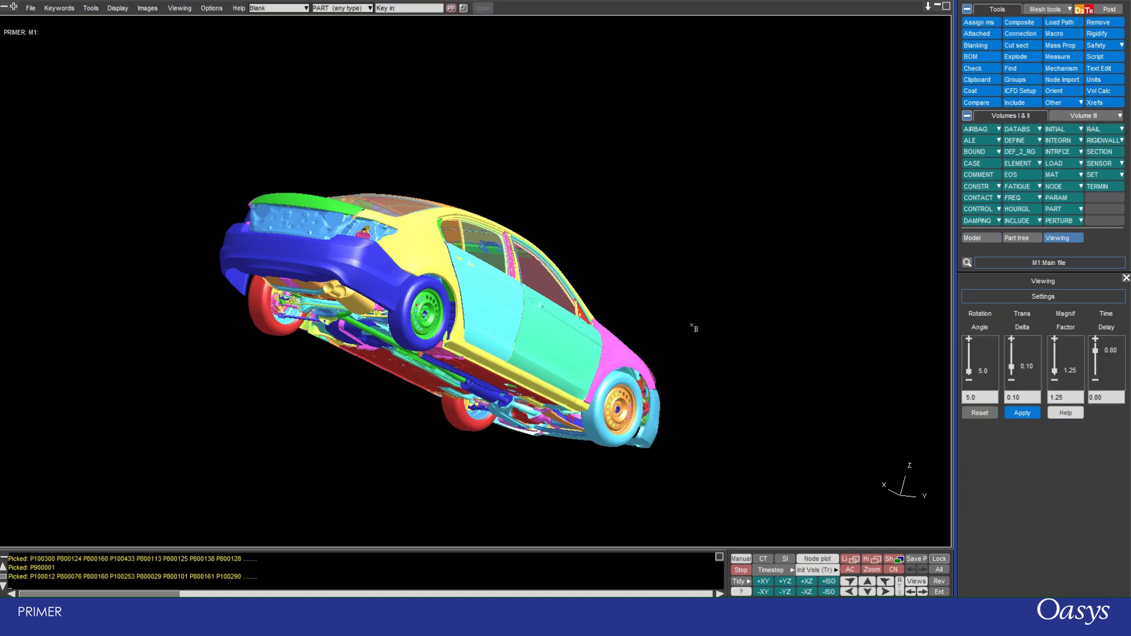
{"action": "left_click", "coordinate": [1006, 399]}
{"action": "left_click", "coordinate": [981, 399]}
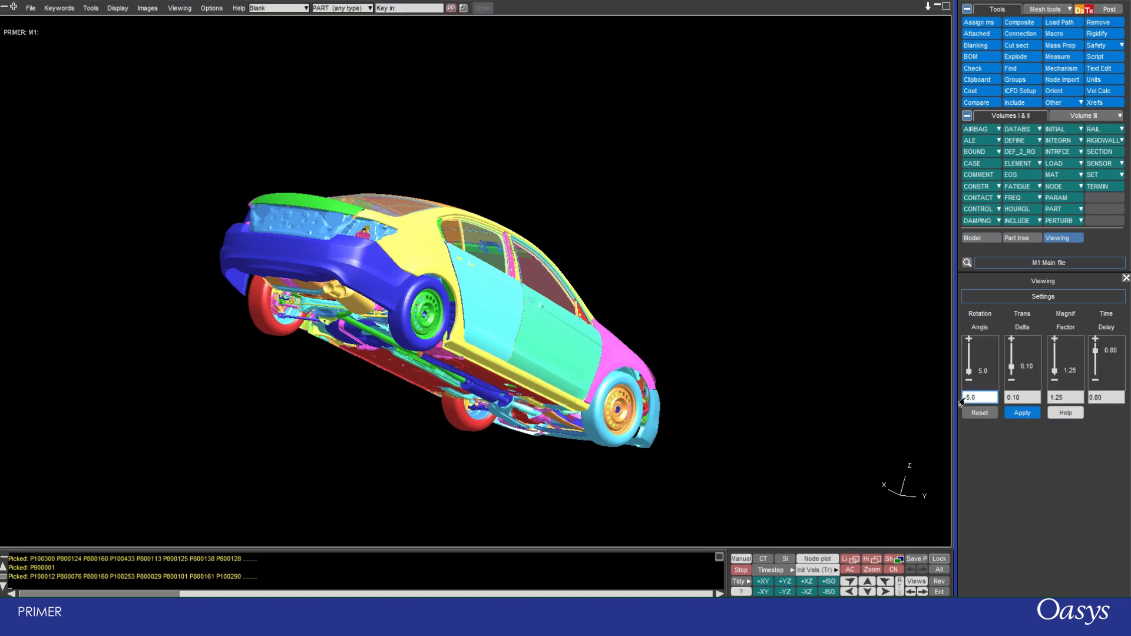
{"action": "type", "text": "45"}
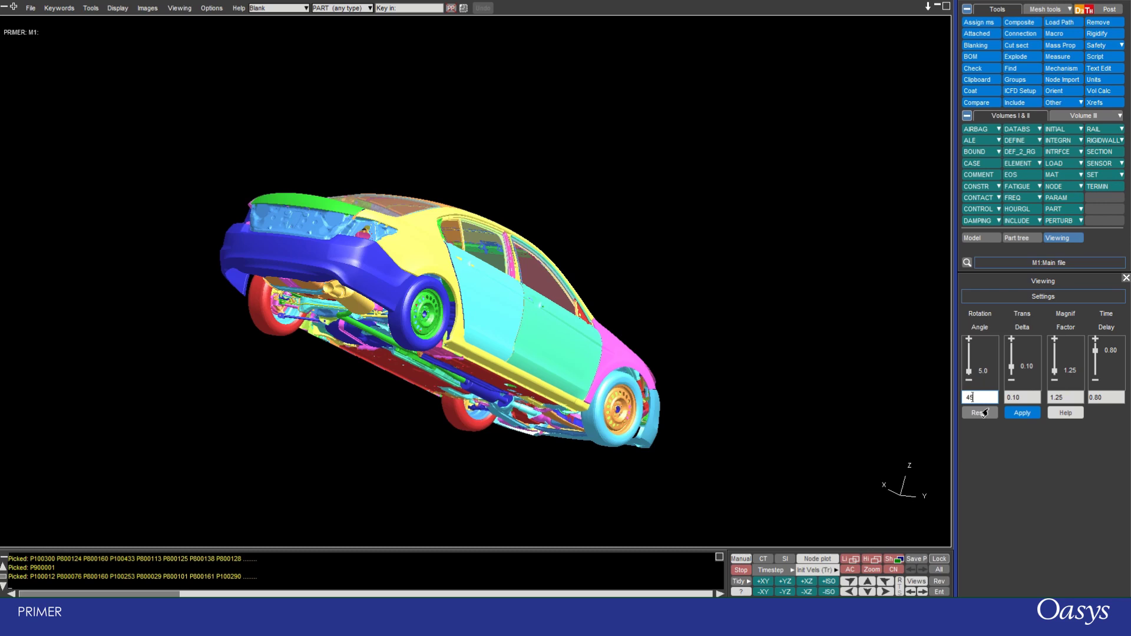
{"action": "left_click", "coordinate": [1016, 415]}
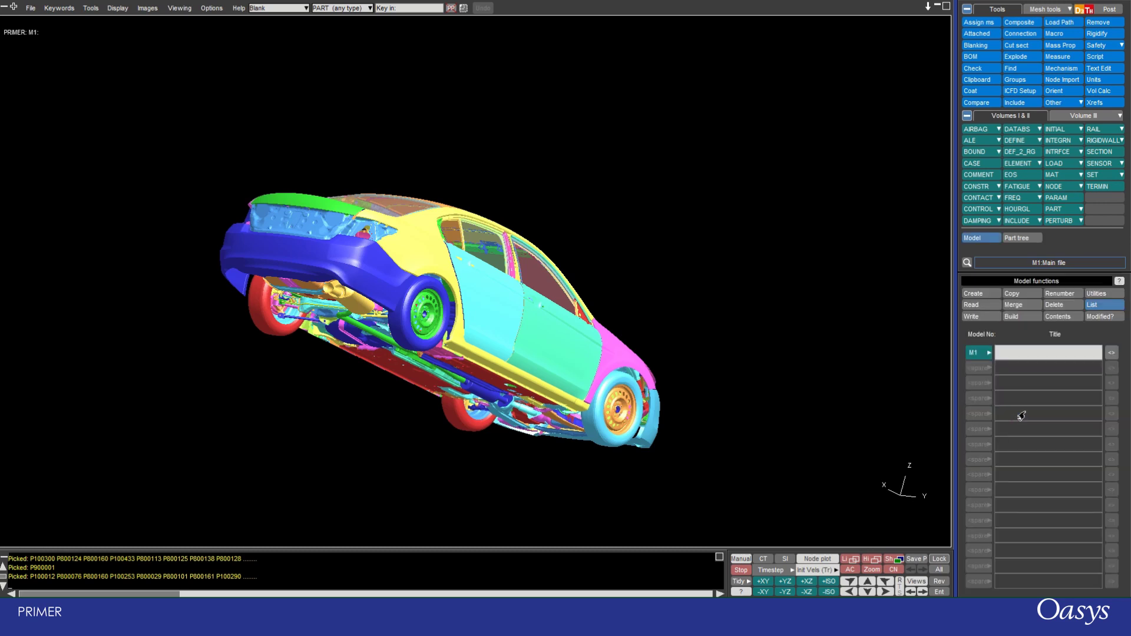
Rotate the car in 45-degree increments, reset it to the +XY view, and tilt it 45 degrees towards its side
{"action": "left_click", "coordinate": [864, 582]}
{"action": "left_click", "coordinate": [864, 582]}
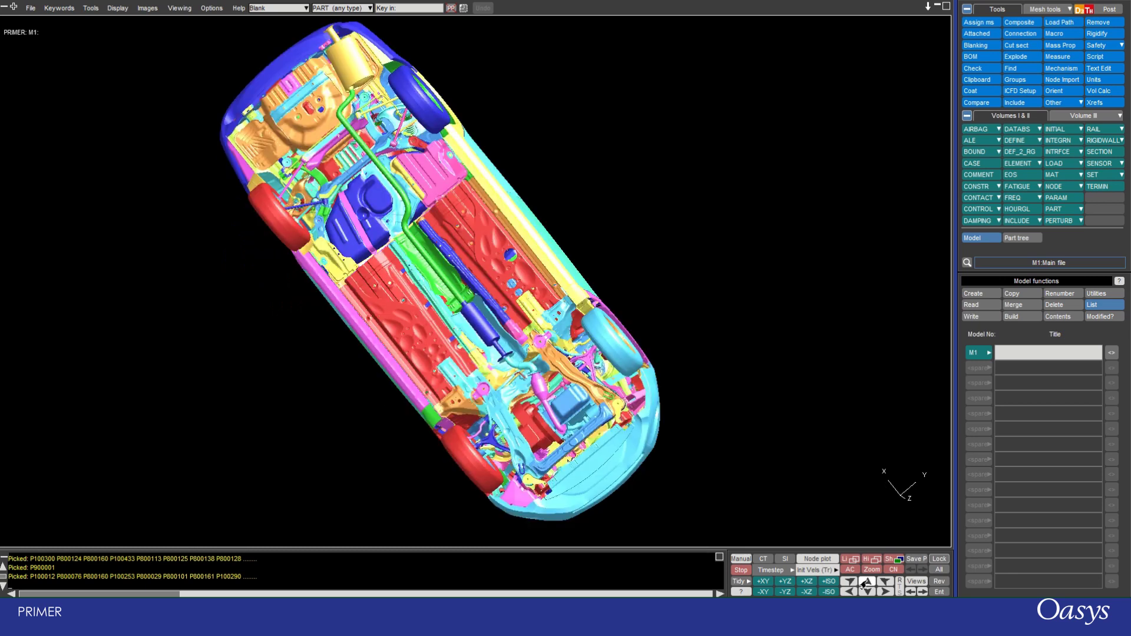
{"action": "left_click", "coordinate": [864, 582]}
{"action": "left_click", "coordinate": [864, 582]}
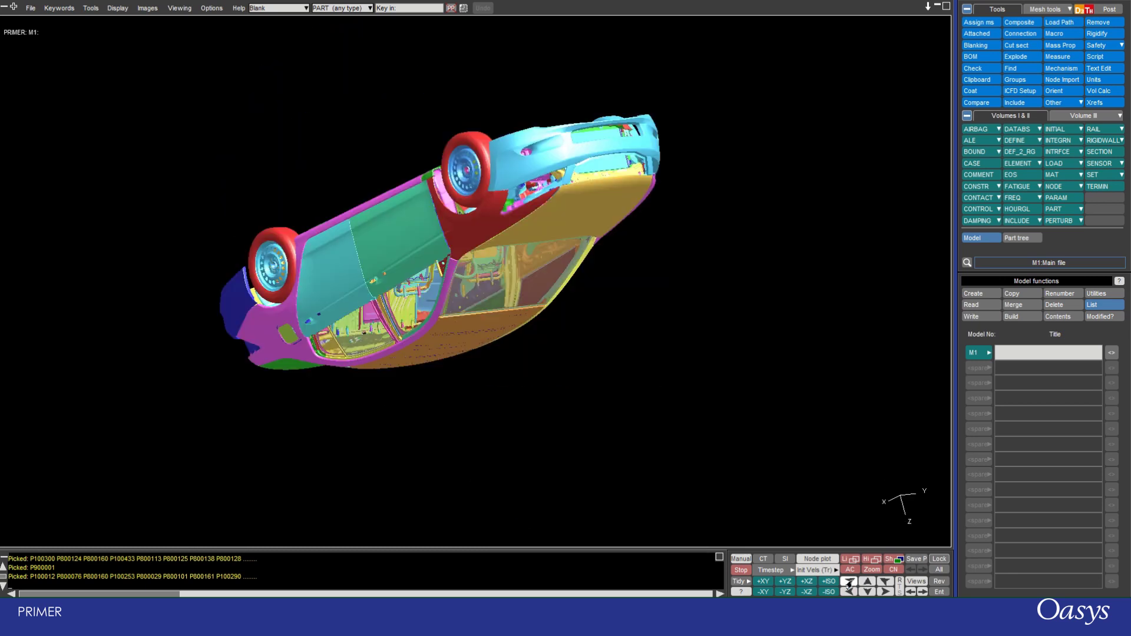
{"action": "left_click", "coordinate": [847, 582]}
{"action": "key", "text": "1"}
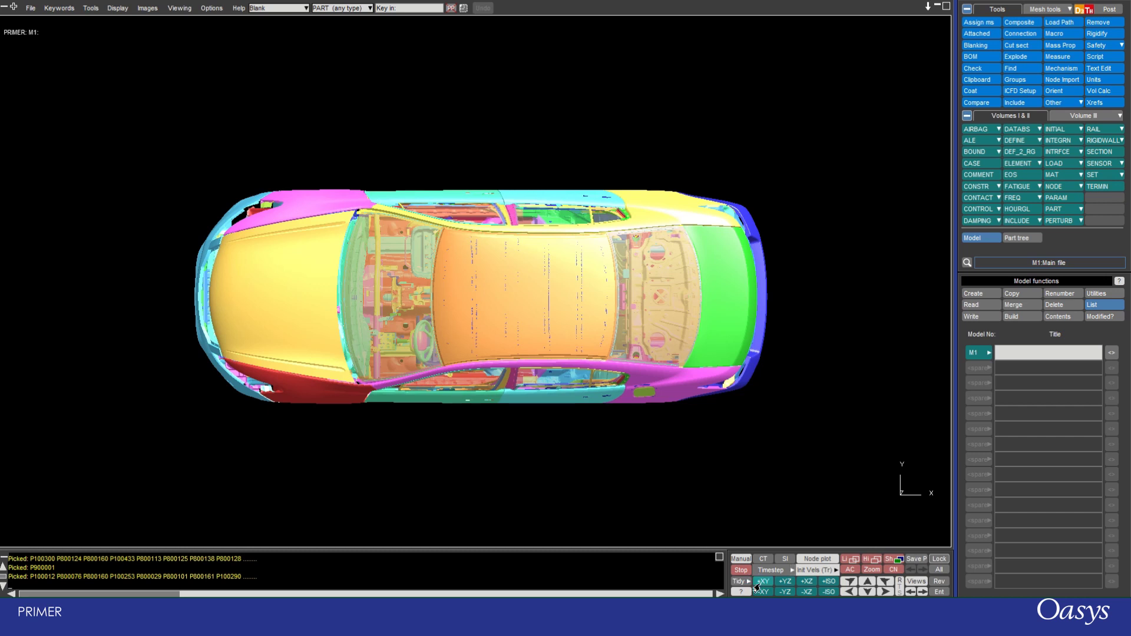
{"action": "left_click", "coordinate": [865, 582]}
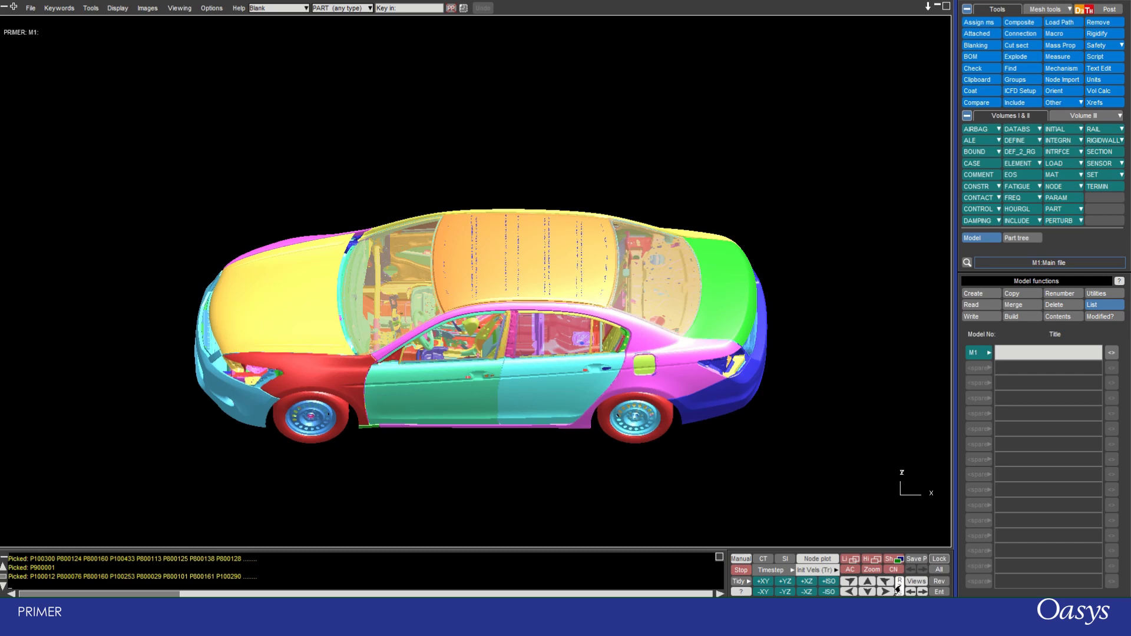
Shift the view incrementally up and back down, and magnify and shrink the car in increments
{"action": "left_click", "coordinate": [863, 583]}
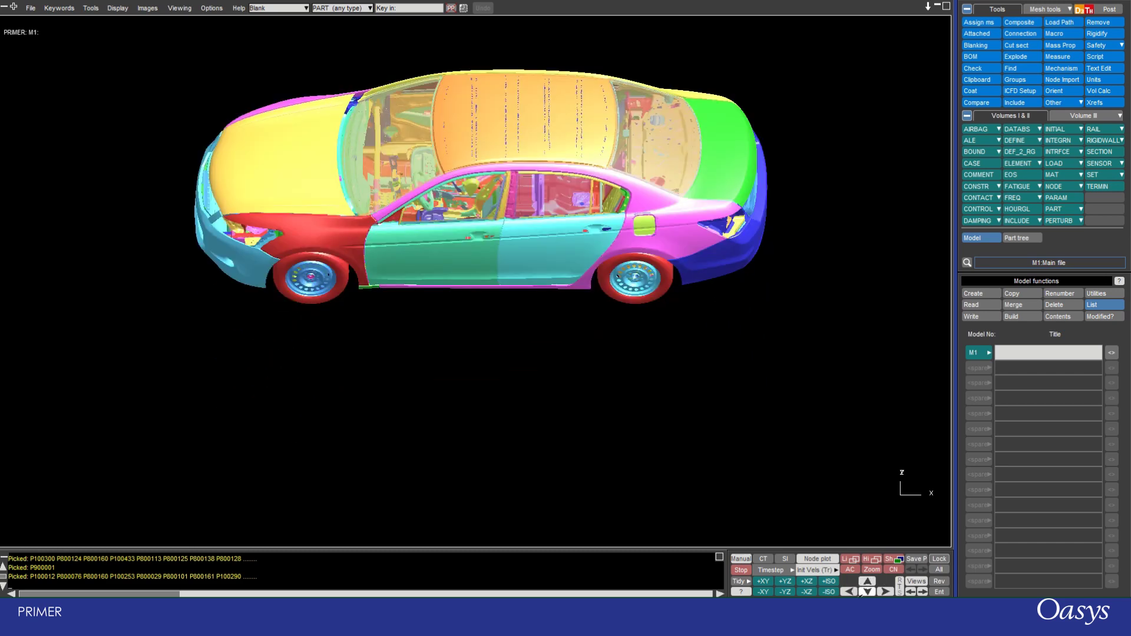
{"action": "left_click", "coordinate": [863, 592]}
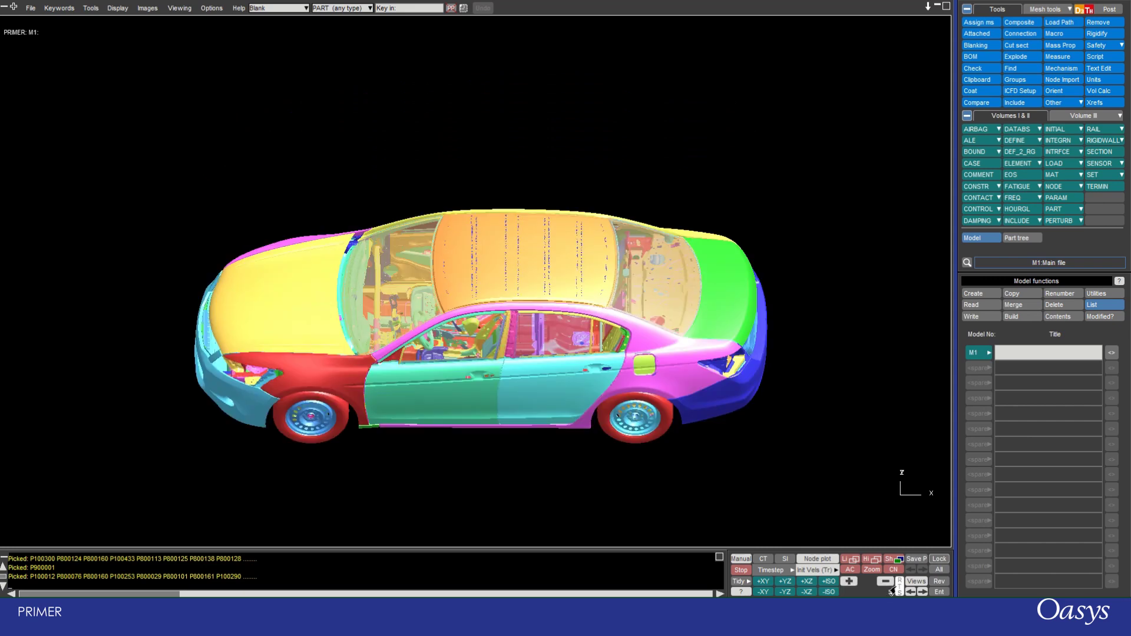
{"action": "double_click", "coordinate": [850, 582]}
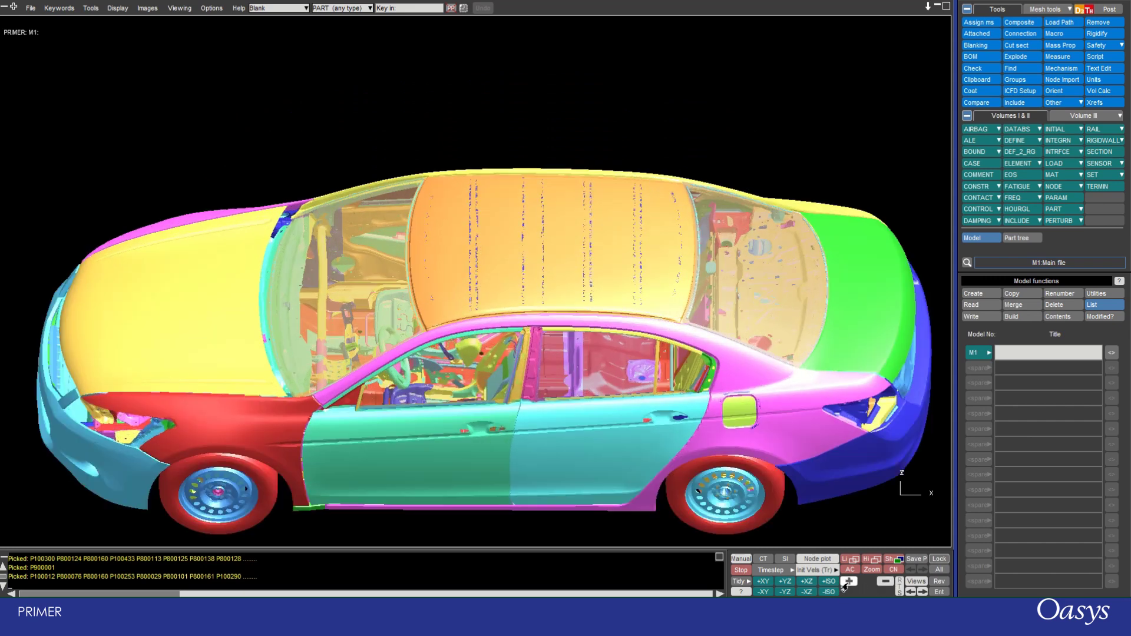
{"action": "double_click", "coordinate": [883, 582]}
{"action": "left_click", "coordinate": [883, 583]}
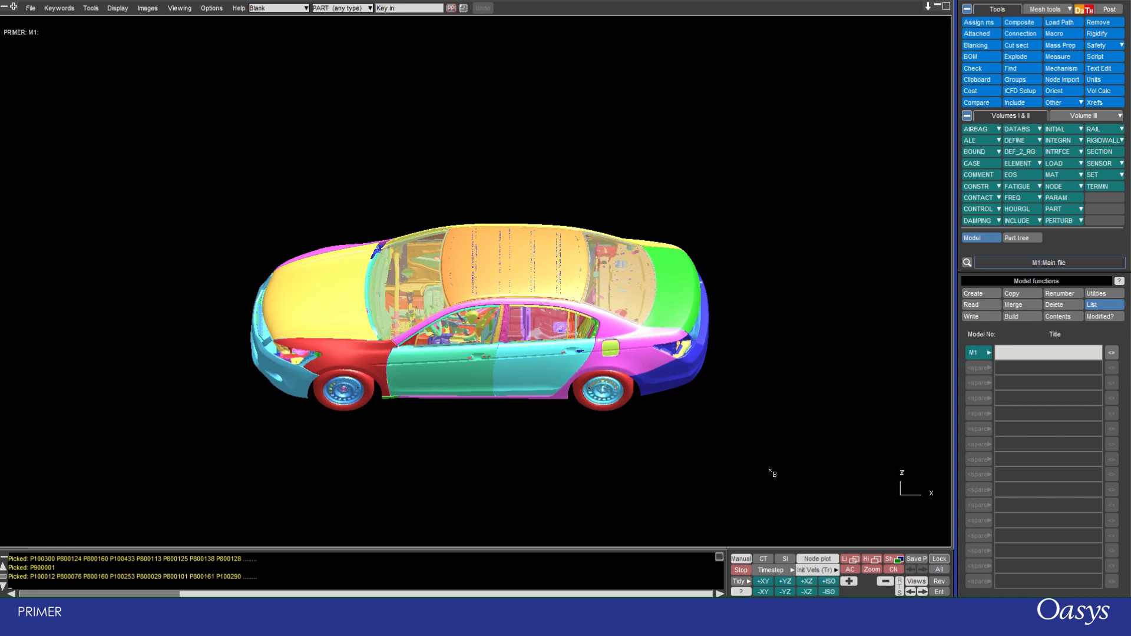
Set the +XY view, autoscale the car, and zoom into a rectangular area around the steering wheel
{"action": "left_click", "coordinate": [762, 581]}
{"action": "left_click", "coordinate": [872, 570]}
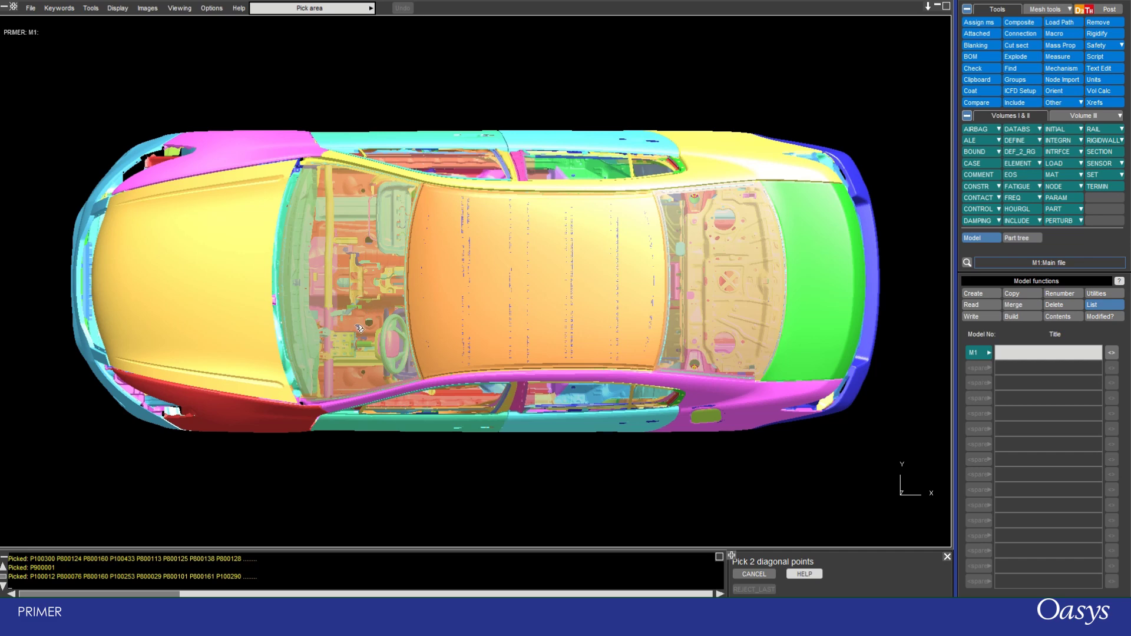
{"action": "left_click", "coordinate": [343, 308]}
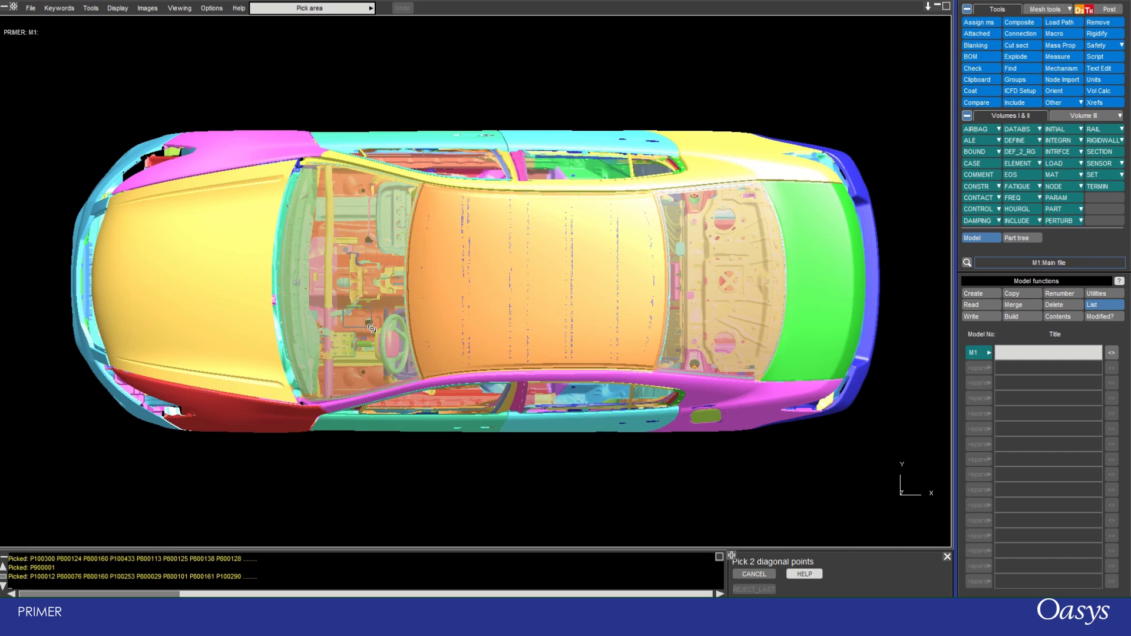
{"action": "left_click", "coordinate": [437, 383]}
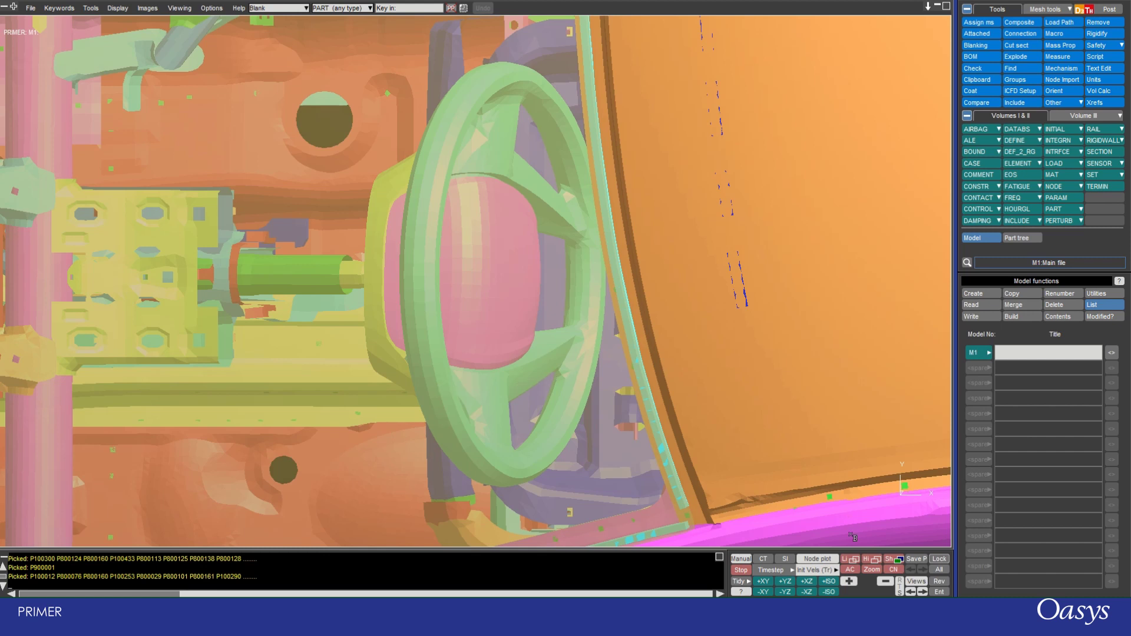
Step back through the previous views to the tilted side view, and move forward and back again through the view history
{"action": "left_click", "coordinate": [908, 592]}
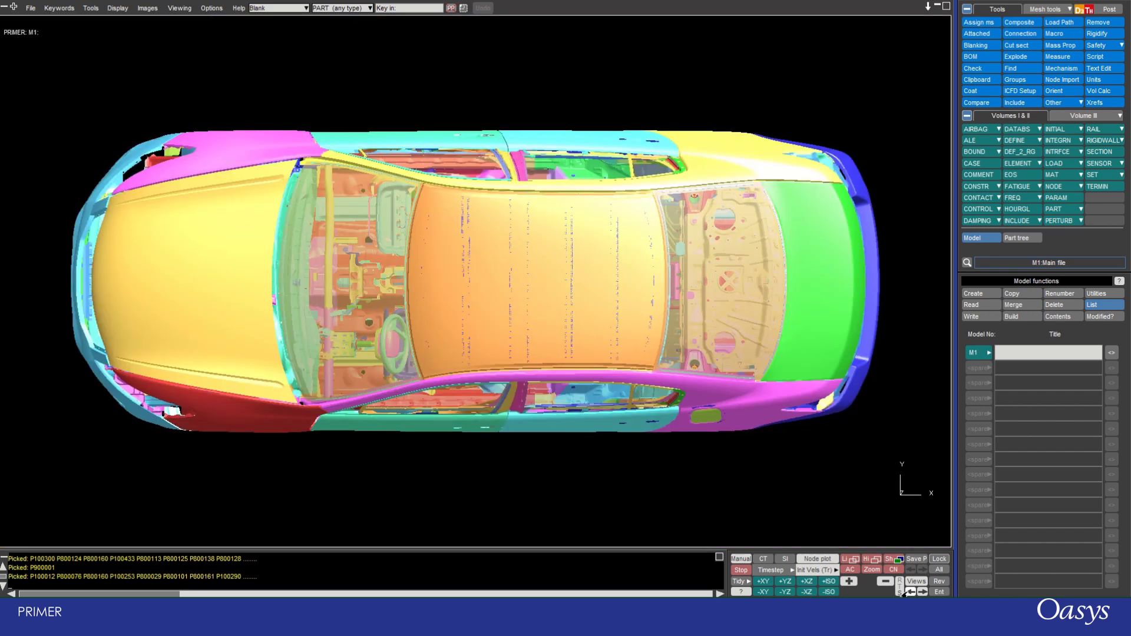
{"action": "left_click", "coordinate": [907, 592]}
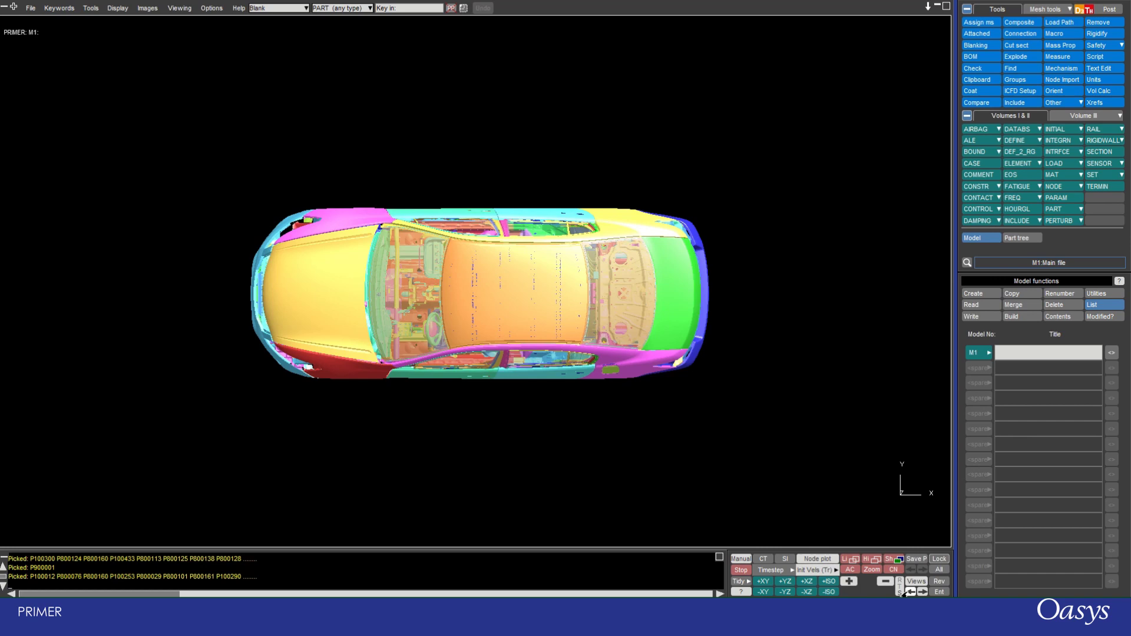
{"action": "left_click", "coordinate": [907, 592]}
{"action": "left_click", "coordinate": [921, 592]}
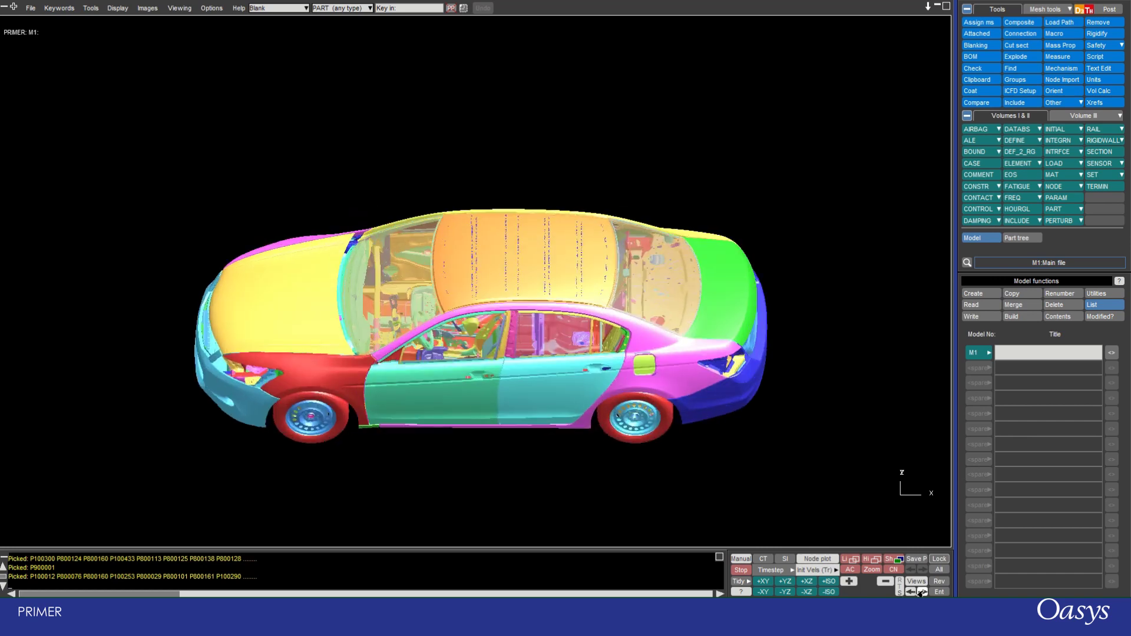
{"action": "left_click", "coordinate": [922, 592]}
{"action": "left_click", "coordinate": [922, 592]}
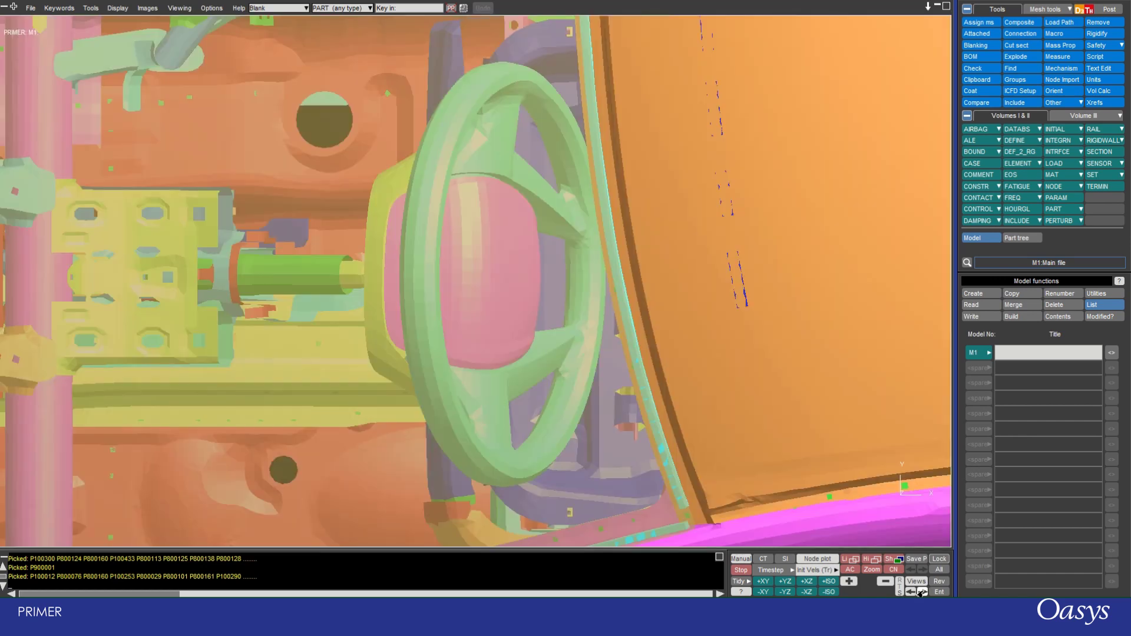
{"action": "left_click", "coordinate": [922, 593]}
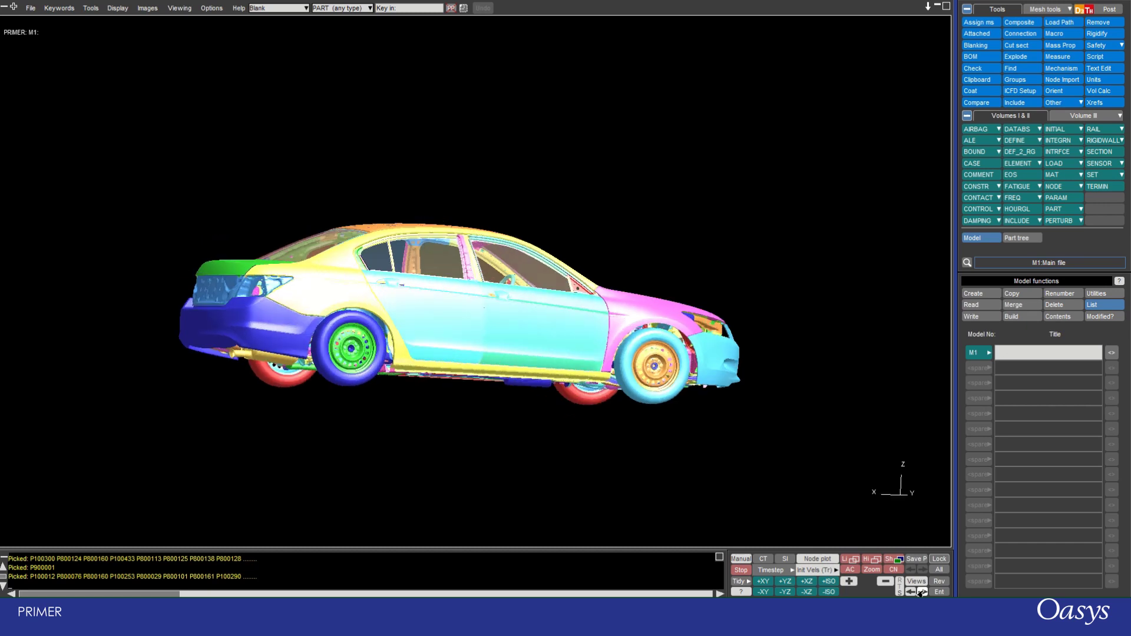
{"action": "left_click", "coordinate": [921, 592]}
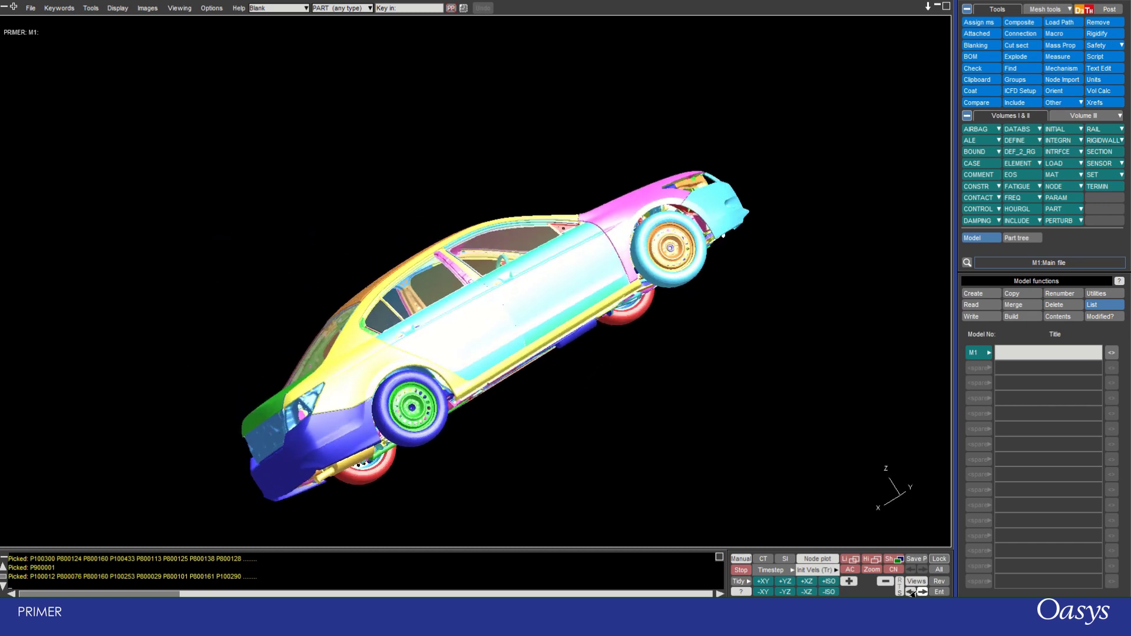
{"action": "left_click", "coordinate": [910, 592]}
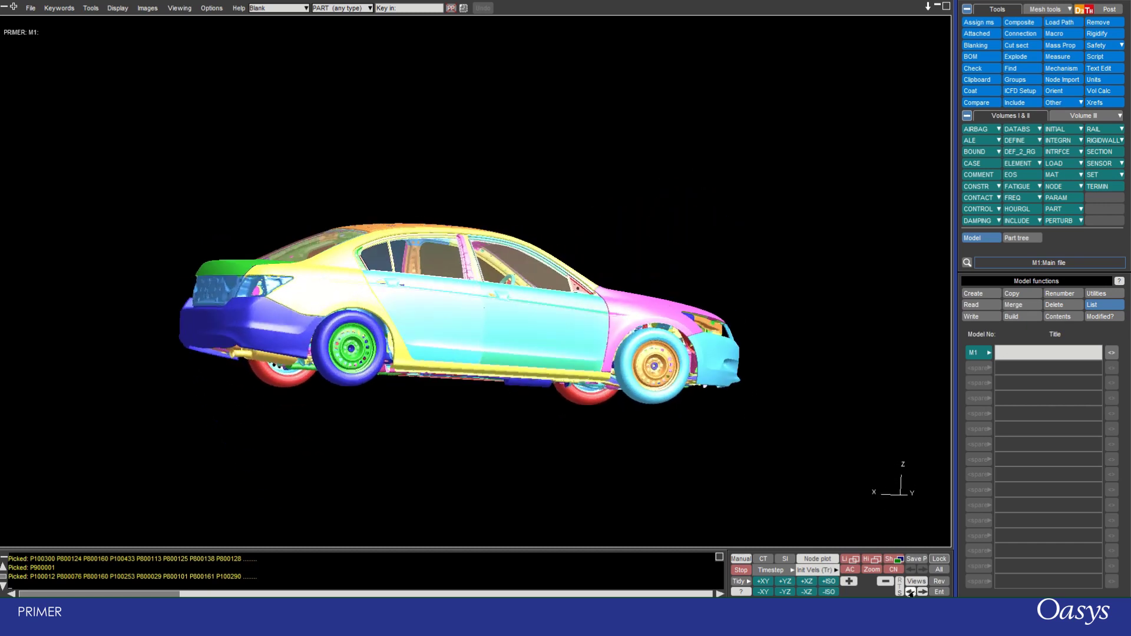
{"action": "left_click", "coordinate": [910, 592]}
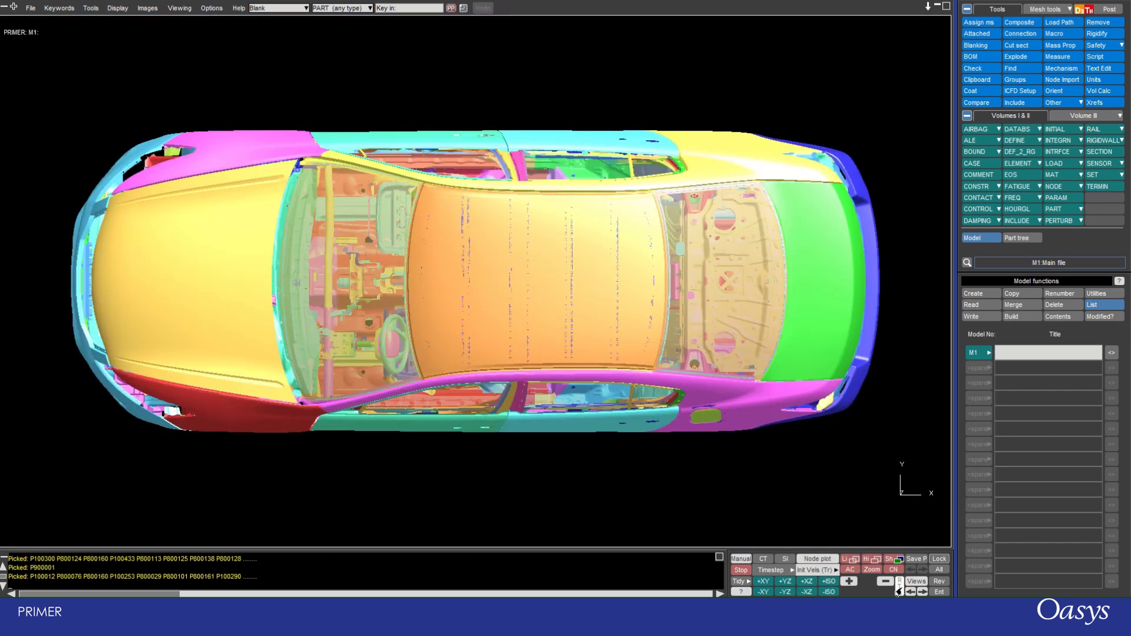
Tilt the car 45 degrees from the top view and store that view in slot 3 as "Side 45"
{"action": "left_click", "coordinate": [915, 582]}
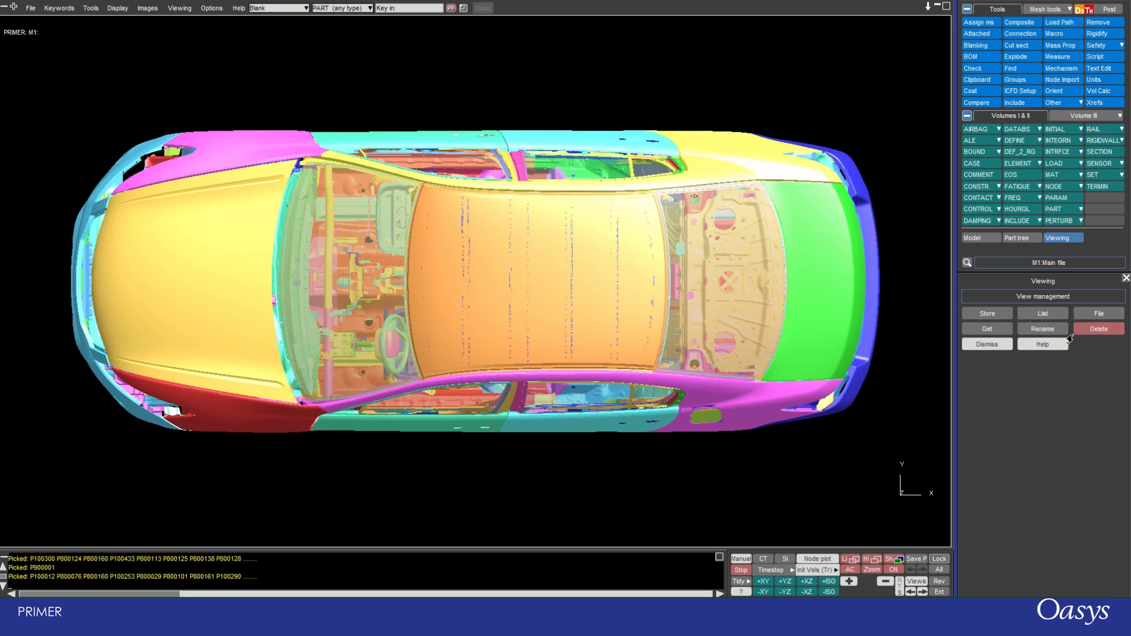
{"action": "left_click", "coordinate": [988, 315]}
{"action": "left_click", "coordinate": [899, 587]}
{"action": "left_click", "coordinate": [862, 587]}
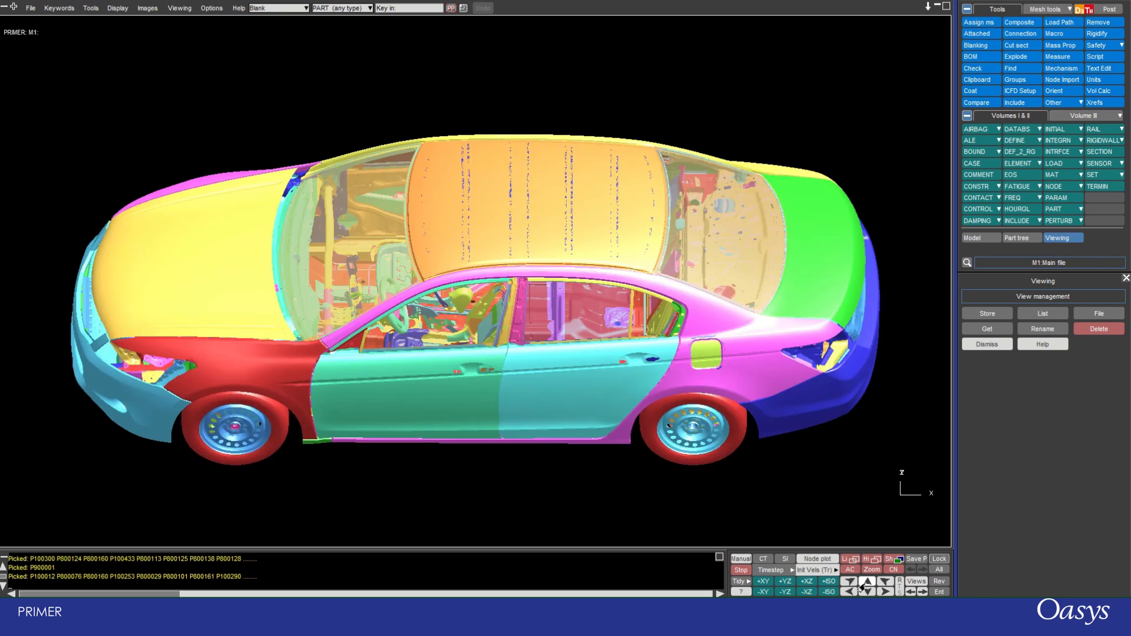
{"action": "left_click", "coordinate": [980, 316]}
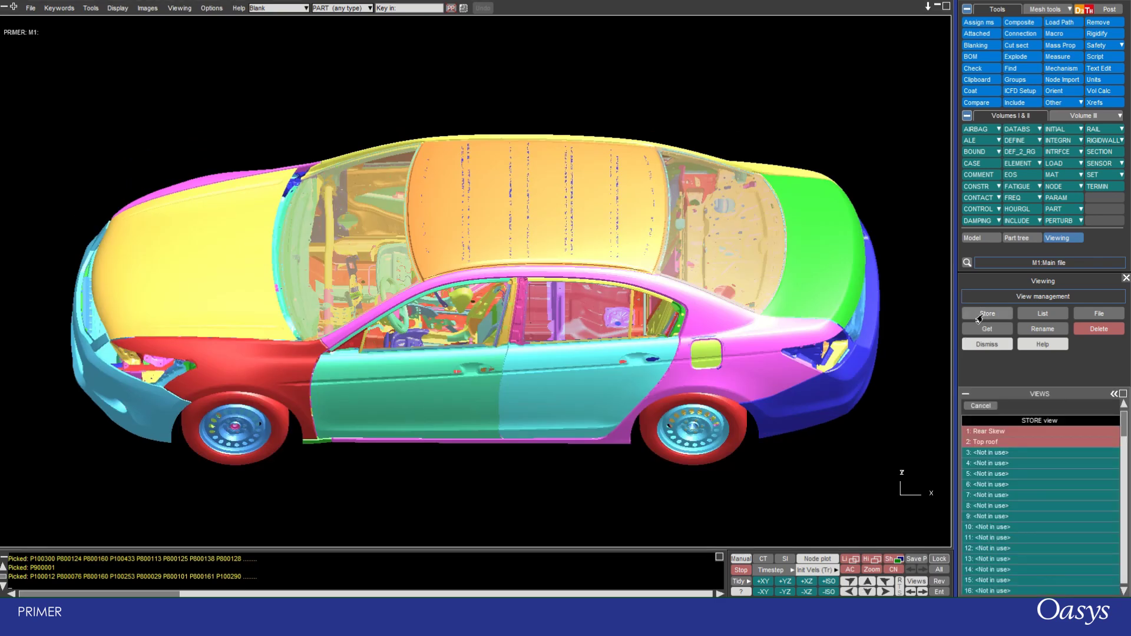
{"action": "left_click", "coordinate": [1013, 454]}
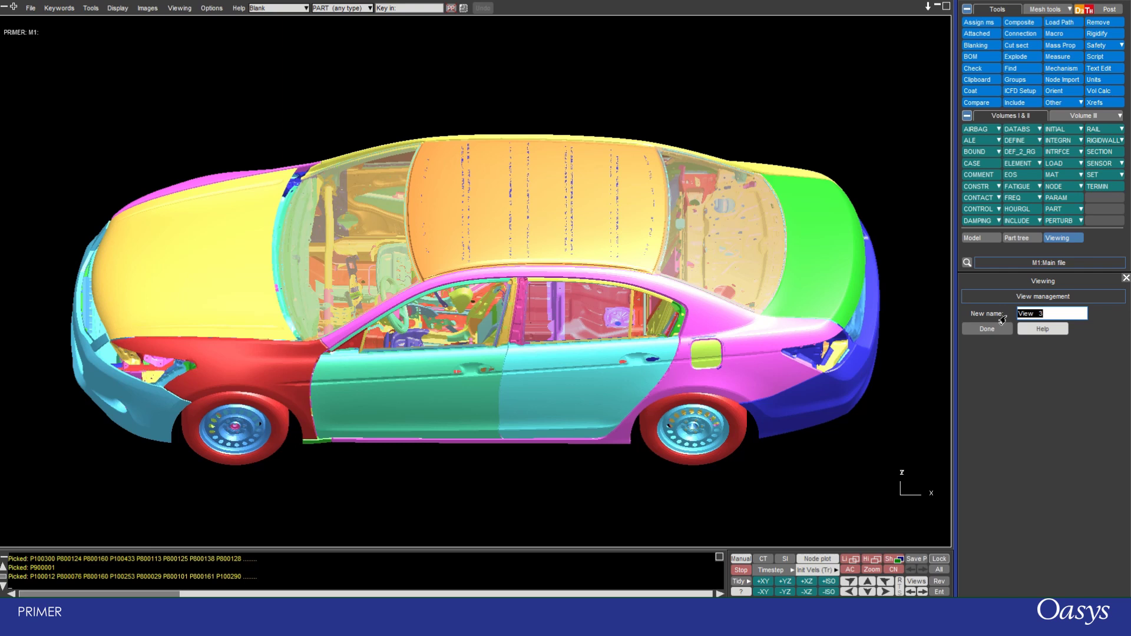
{"action": "type", "text": "Sid"}
{"action": "left_click", "coordinate": [987, 329]}
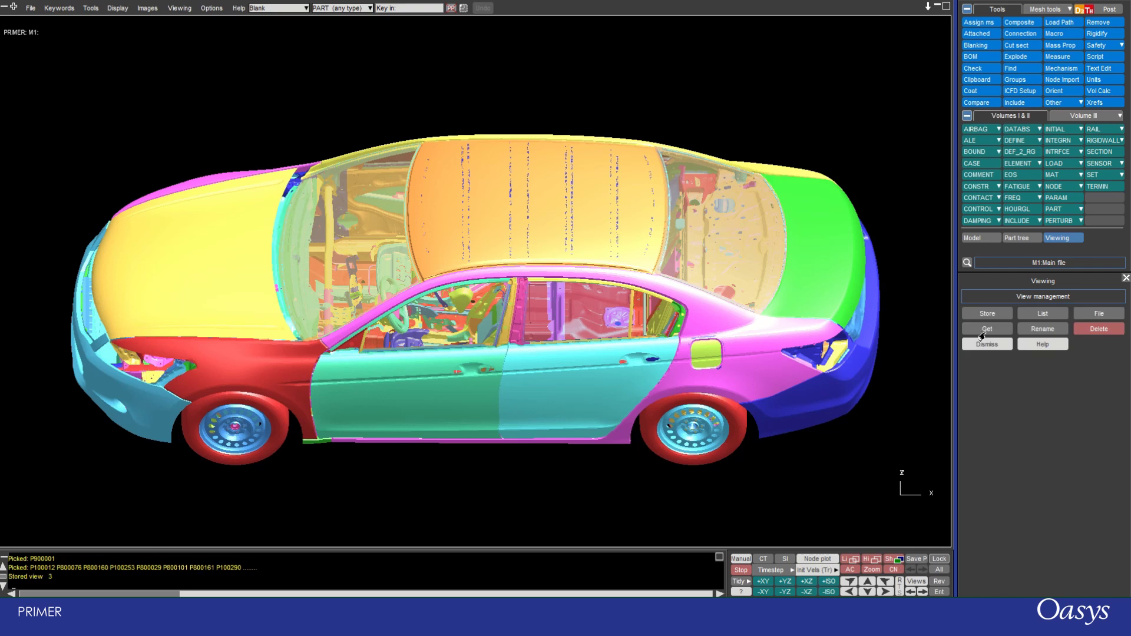
List the stored views, close the listing, and rotate the car to a front three-quarter view
{"action": "left_click", "coordinate": [1043, 314]}
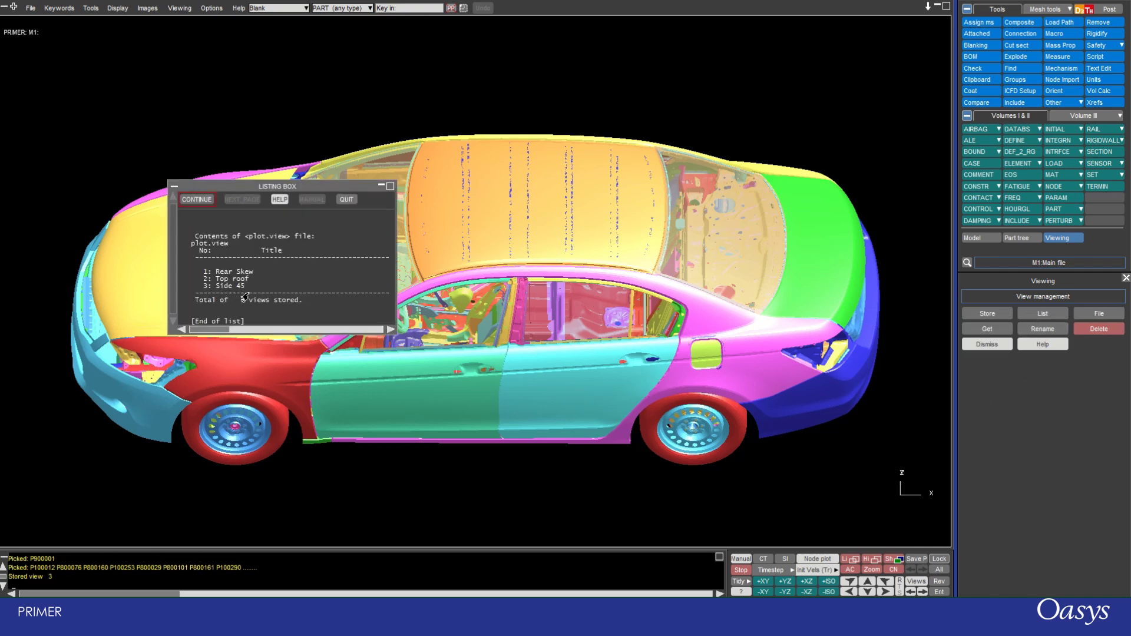
{"action": "left_click", "coordinate": [198, 201]}
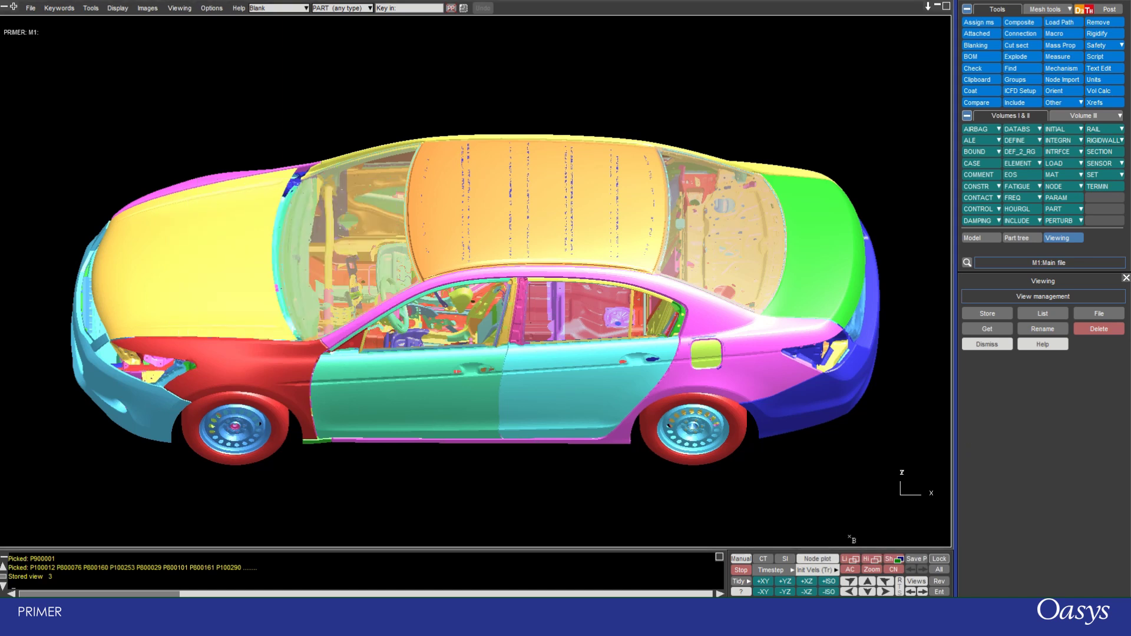
{"action": "mouse_move", "coordinate": [479, 404]}
{"action": "left_mouse_down", "text": "shift"}
{"action": "mouse_move", "coordinate": [859, 217]}
{"action": "mouse_move", "coordinate": [966, 354]}
{"action": "mouse_move", "coordinate": [1075, 305]}
{"action": "left_mouse_up", "text": "shift"}
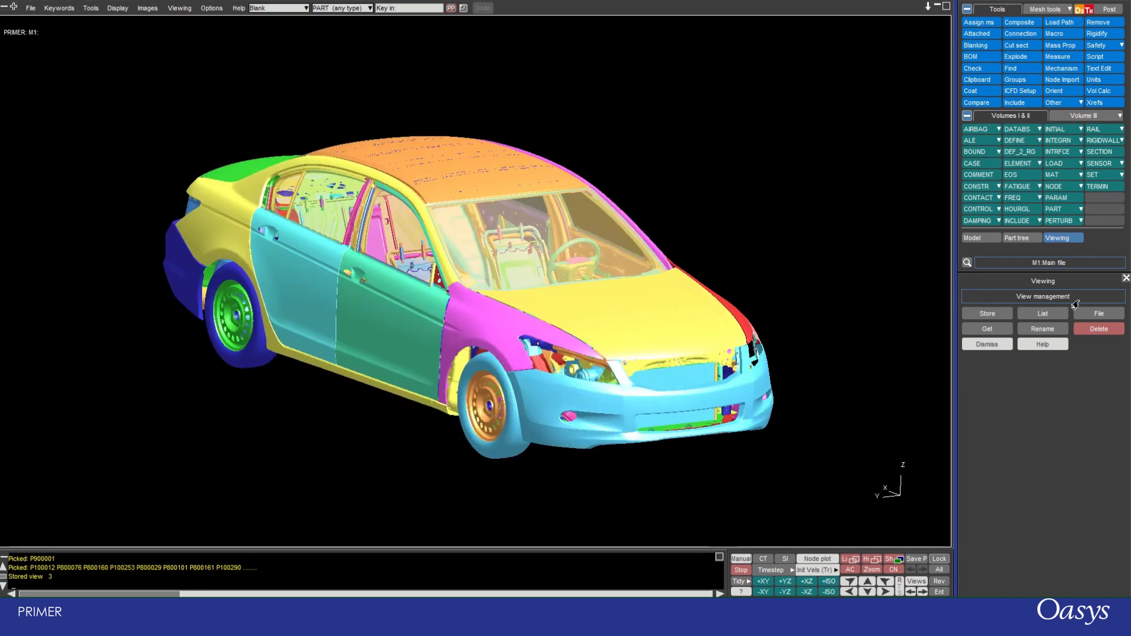
Retrieve the stored view "Side 45" and then the stored view "Rear Skew"
{"action": "left_click", "coordinate": [985, 329]}
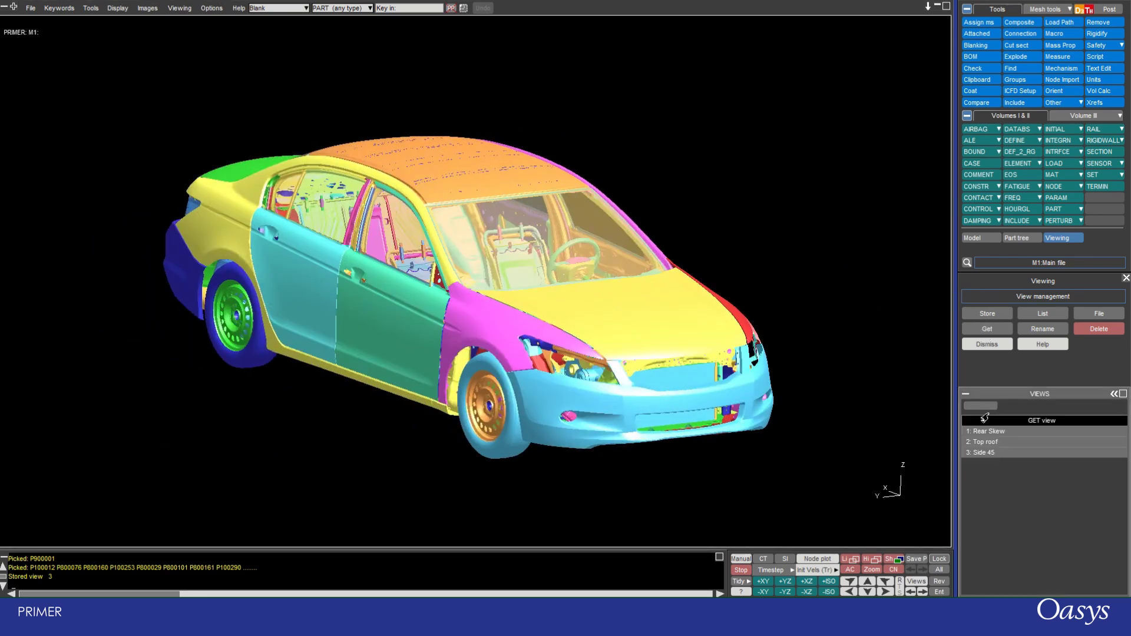
{"action": "left_click", "coordinate": [975, 452]}
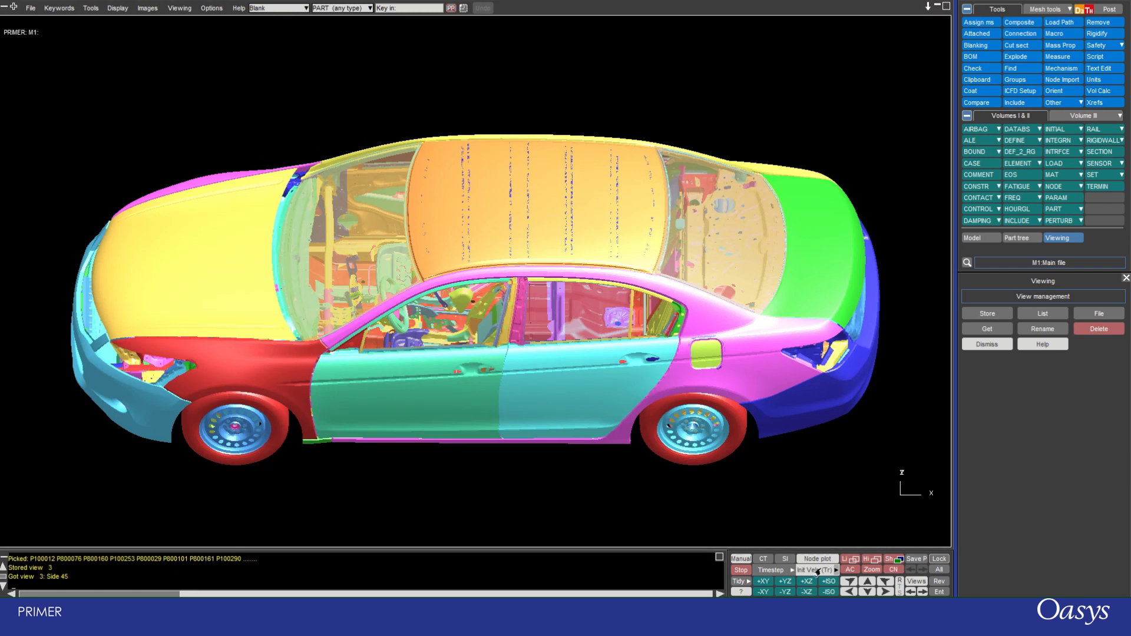
{"action": "left_click", "coordinate": [986, 329]}
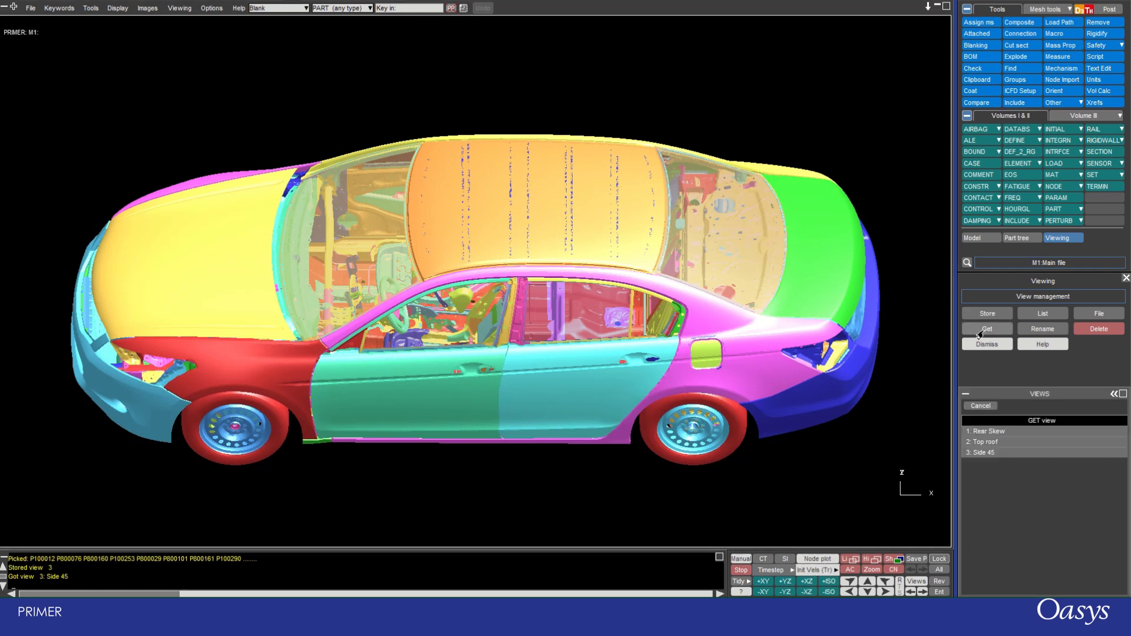
{"action": "left_click", "coordinate": [976, 432]}
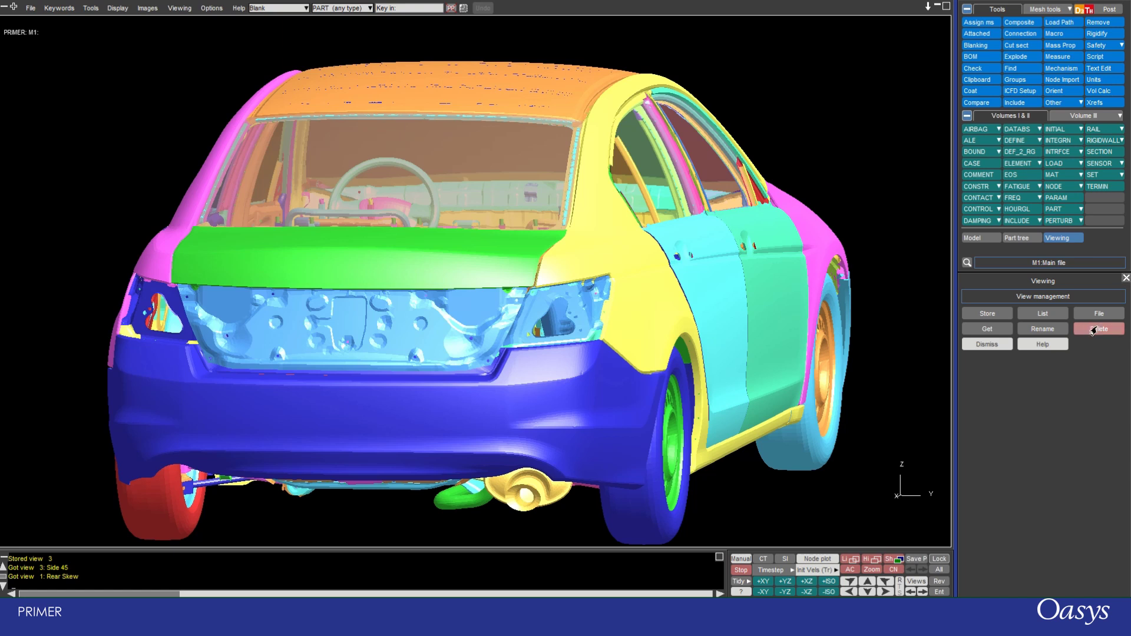
Delete the stored view "Top roof", then look at the store slots and view file option before closing view management
{"action": "left_click", "coordinate": [1093, 330]}
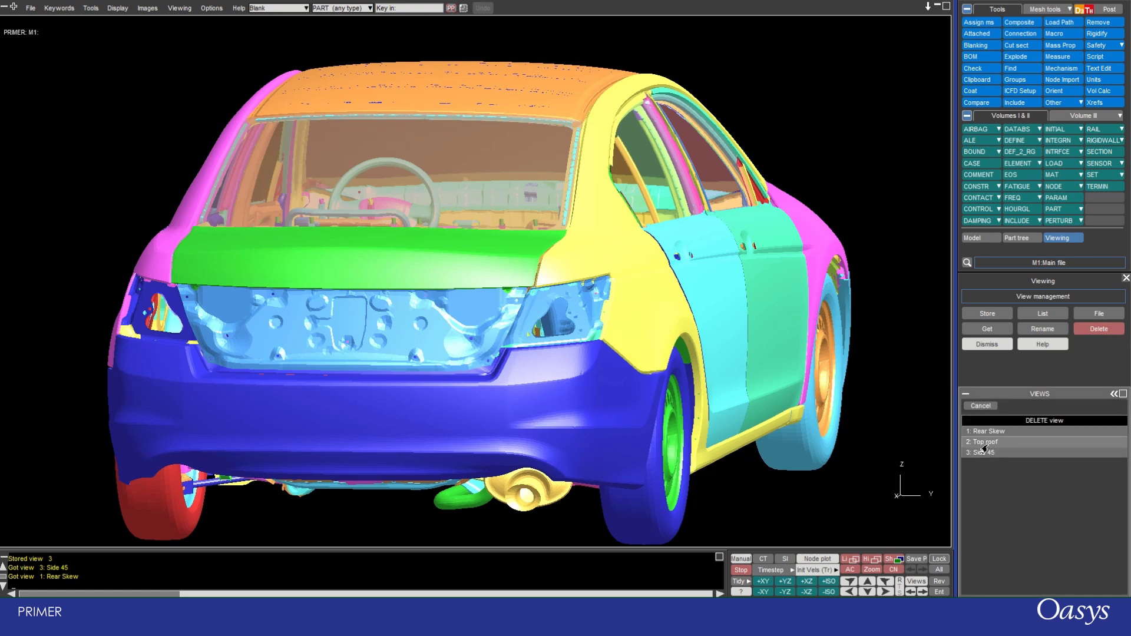
{"action": "left_click", "coordinate": [985, 447]}
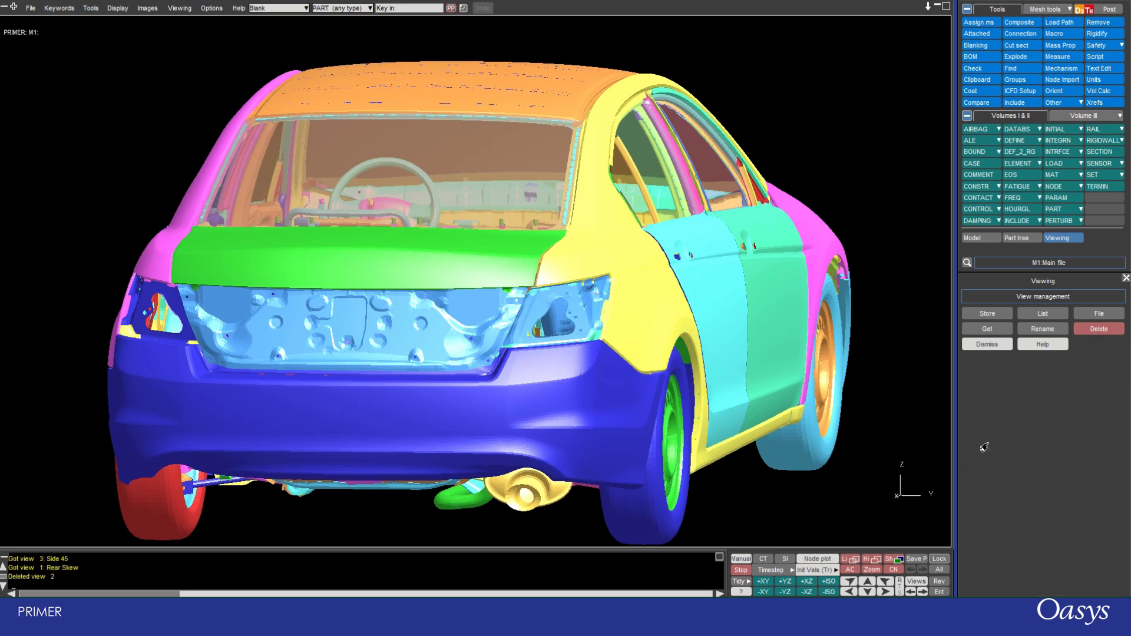
{"action": "left_click", "coordinate": [987, 329]}
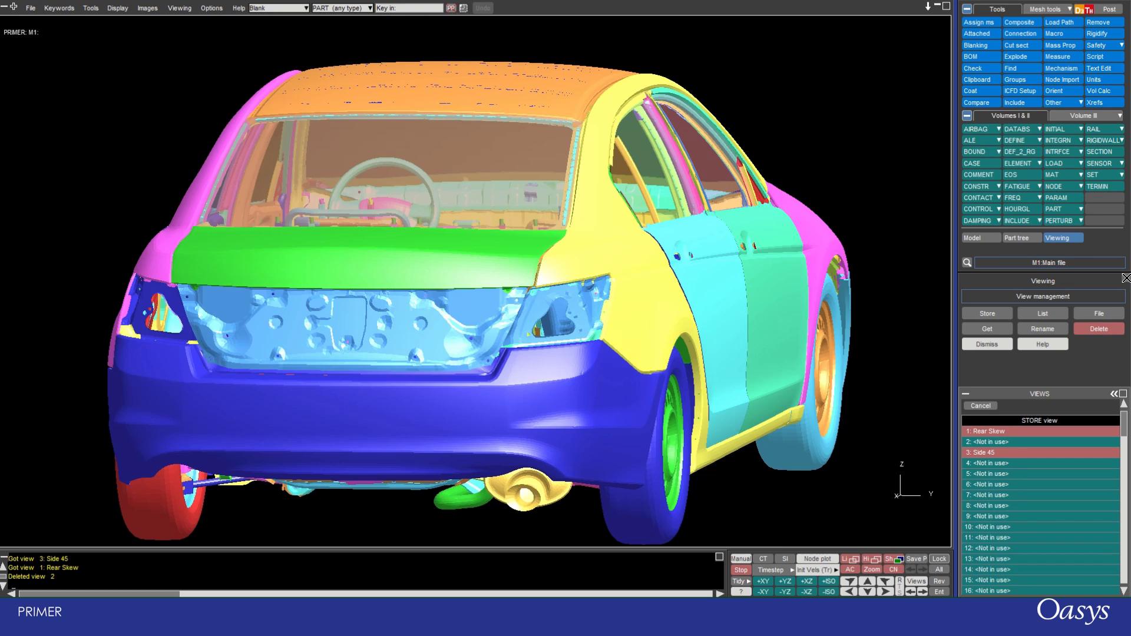
{"action": "left_click", "coordinate": [1093, 314]}
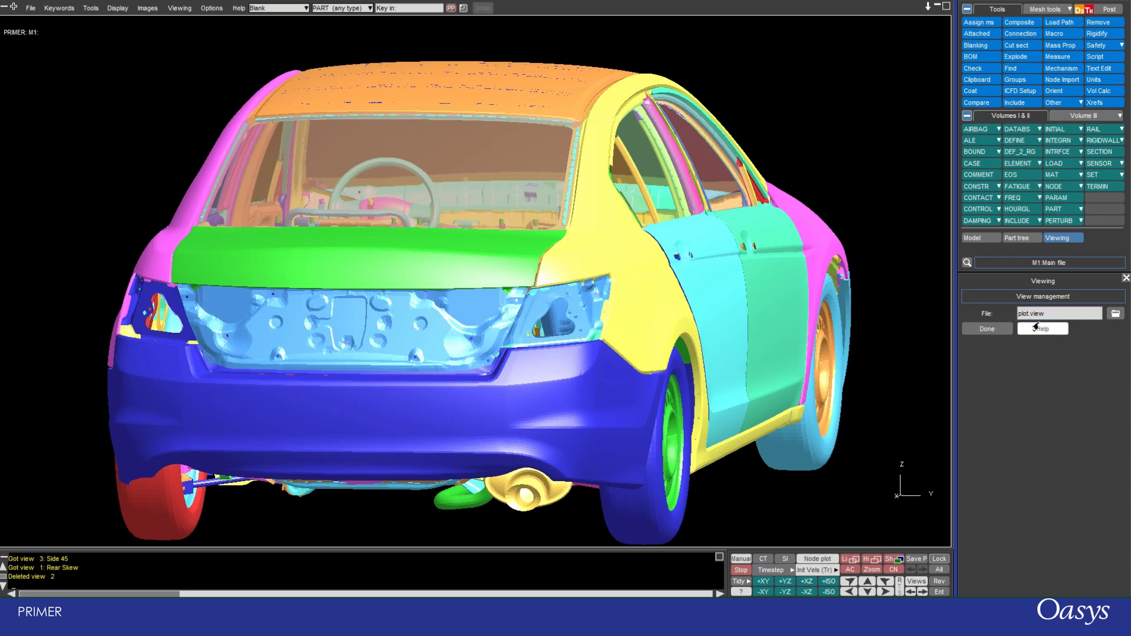
{"action": "left_click", "coordinate": [1126, 278]}
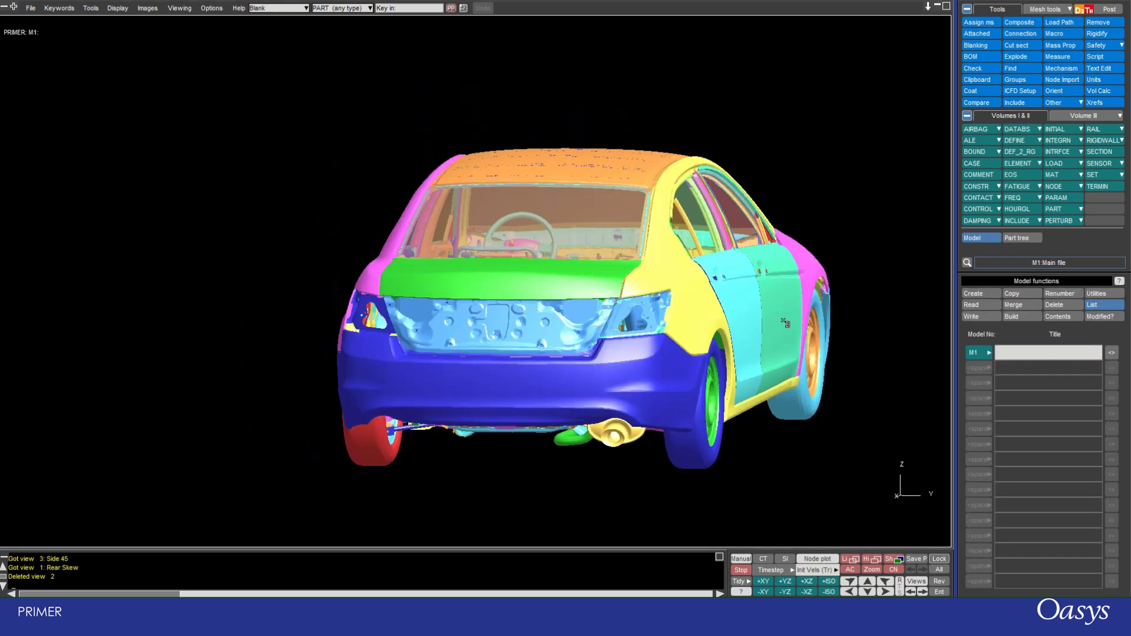
Set the car to the top view and blank the parts inside a rectangular area over its front end
{"action": "scroll", "coordinate": [784, 321], "scroll_direction": "down", "scroll_amount": 1}
{"action": "left_click_drag", "start_coordinate": [714, 356], "coordinate": [457, 363], "text": "shift"}
{"action": "key", "text": "F1"}
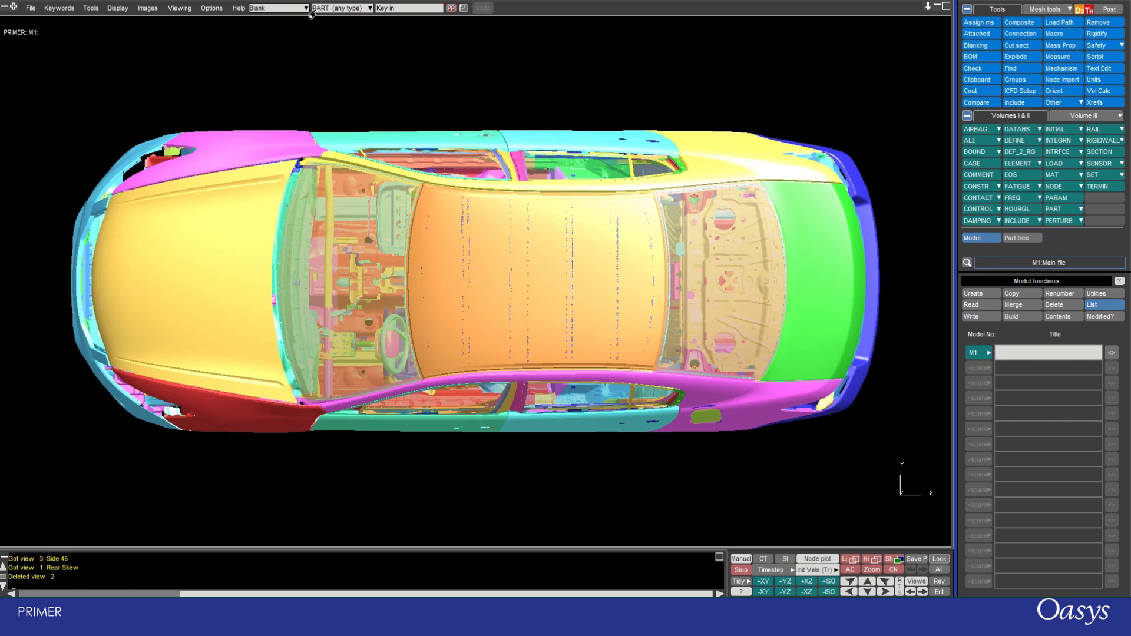
{"action": "left_click_drag", "start_coordinate": [61, 83], "coordinate": [263, 517]}
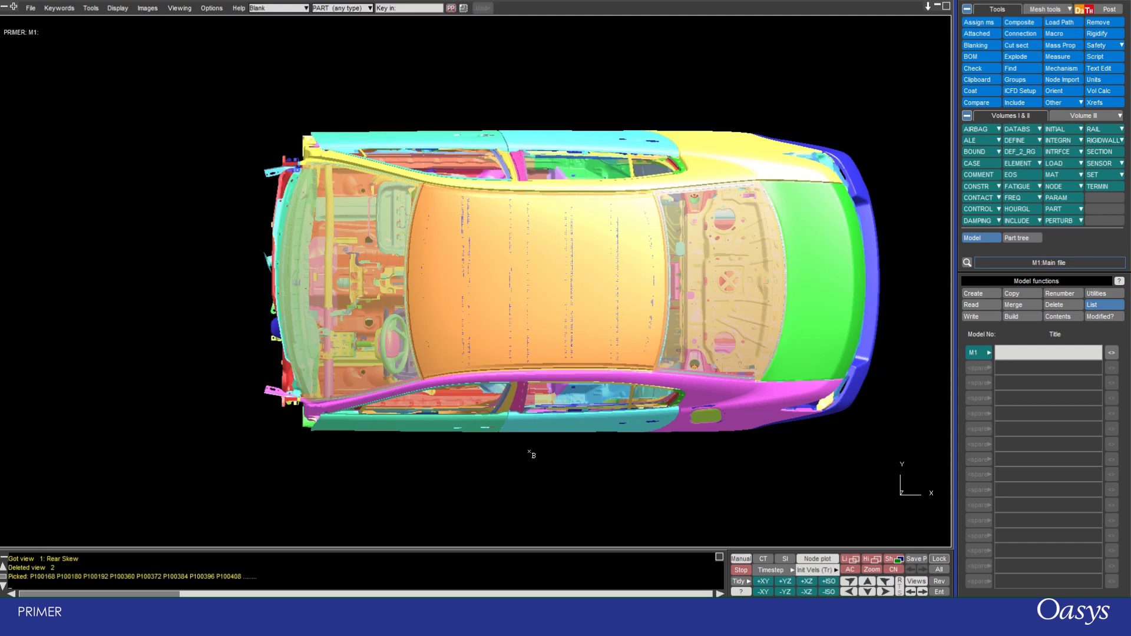
Rotate the partly blanked car to a front three-quarter view and store it in slot 2 as "View 2"
{"action": "left_click_drag", "start_coordinate": [530, 454], "coordinate": [681, 329], "text": "shift"}
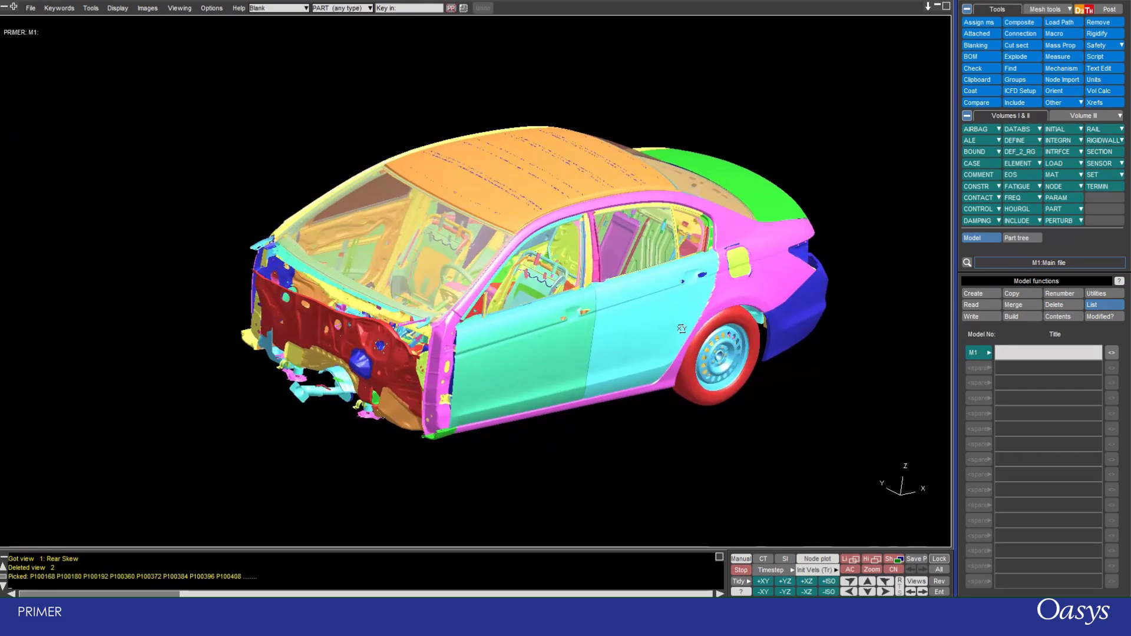
{"action": "left_click", "coordinate": [914, 582]}
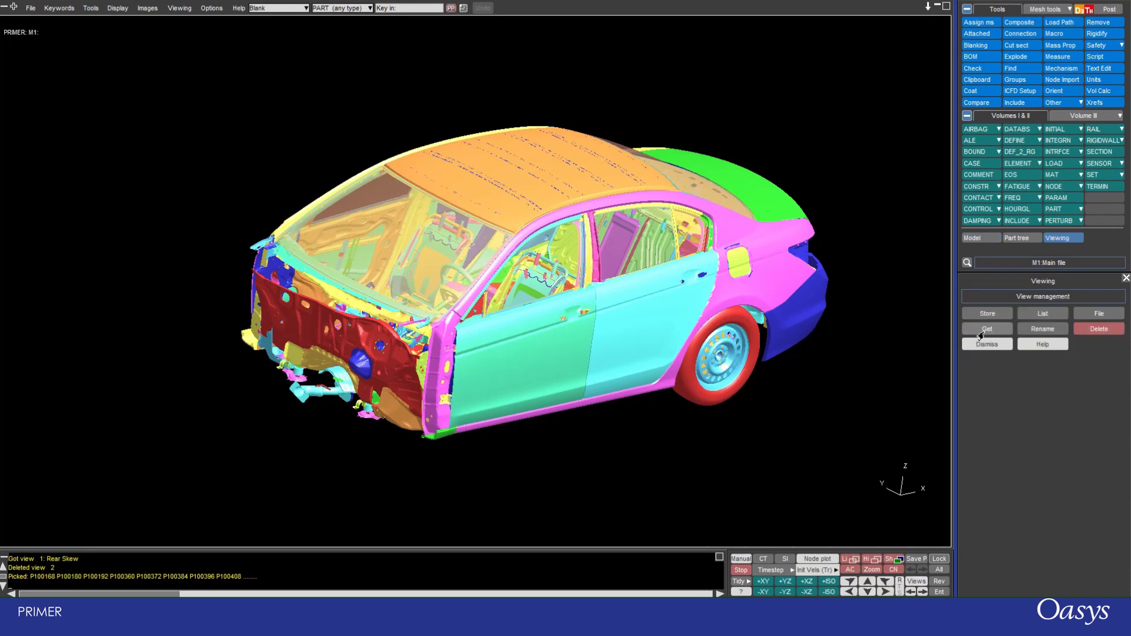
{"action": "left_click", "coordinate": [985, 314]}
{"action": "left_click", "coordinate": [979, 444]}
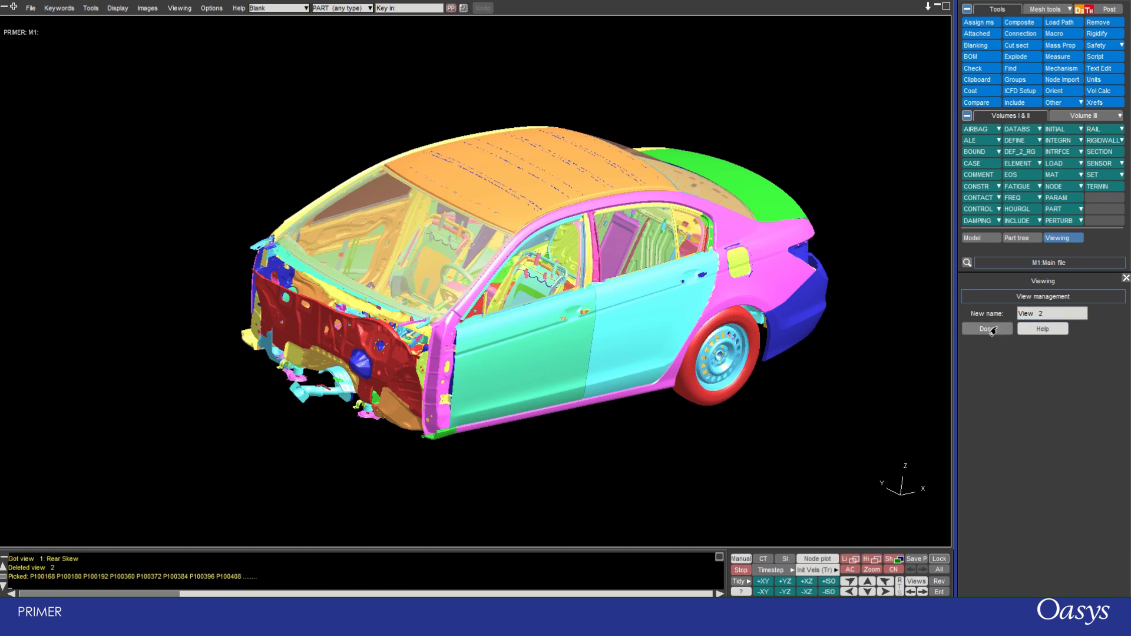
{"action": "left_click", "coordinate": [989, 330]}
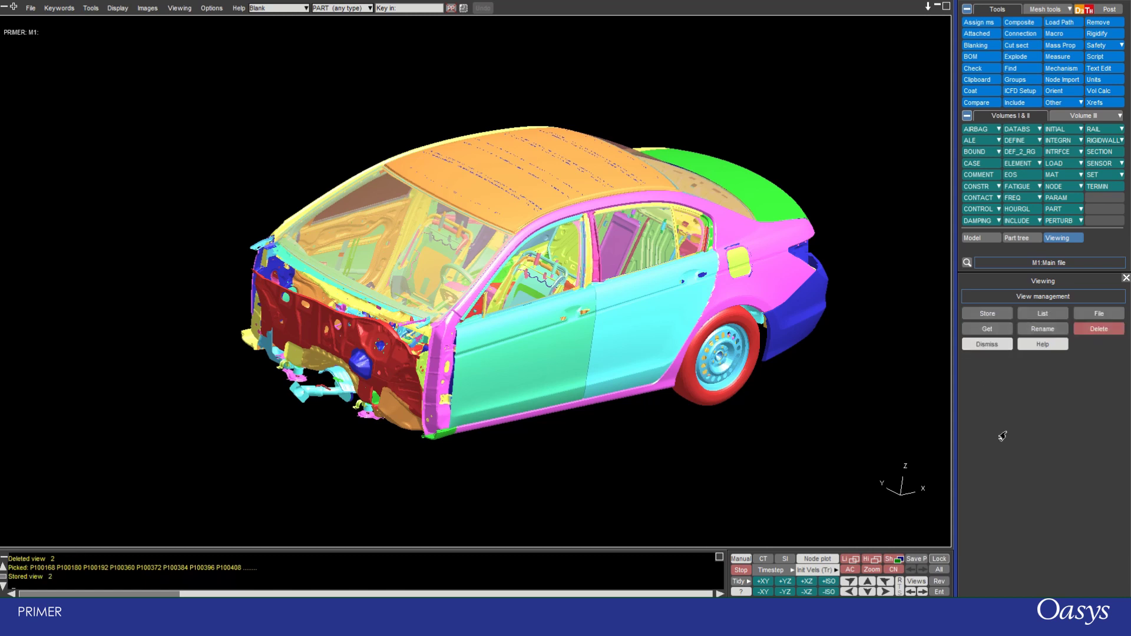
Zoom out and rotate the car to a rear view from above, then retrieve the stored view "View 2"
{"action": "scroll", "coordinate": [402, 404], "scroll_direction": "down", "scroll_amount": 3}
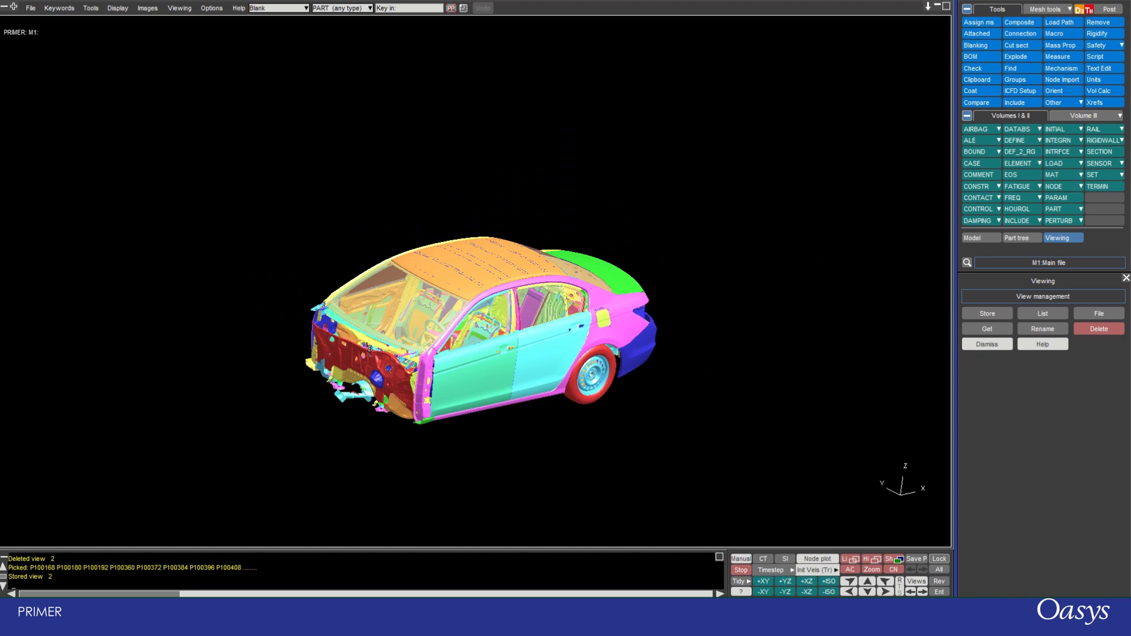
{"action": "left_click_drag", "start_coordinate": [545, 428], "coordinate": [510, 256], "text": "shift"}
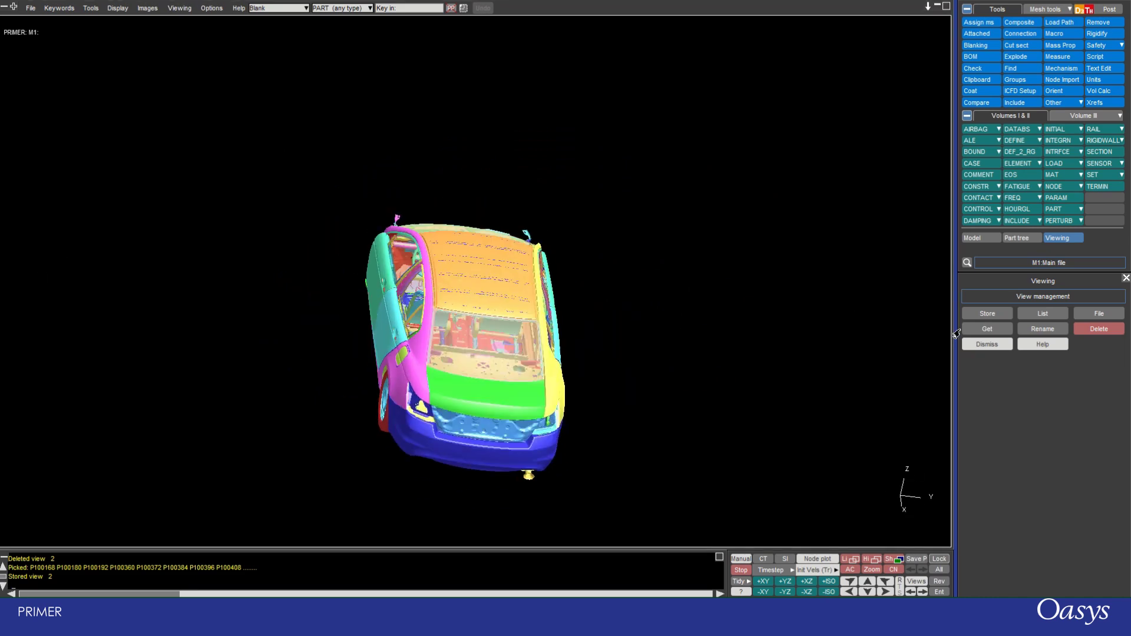
{"action": "left_click", "coordinate": [972, 331]}
{"action": "left_click", "coordinate": [979, 442]}
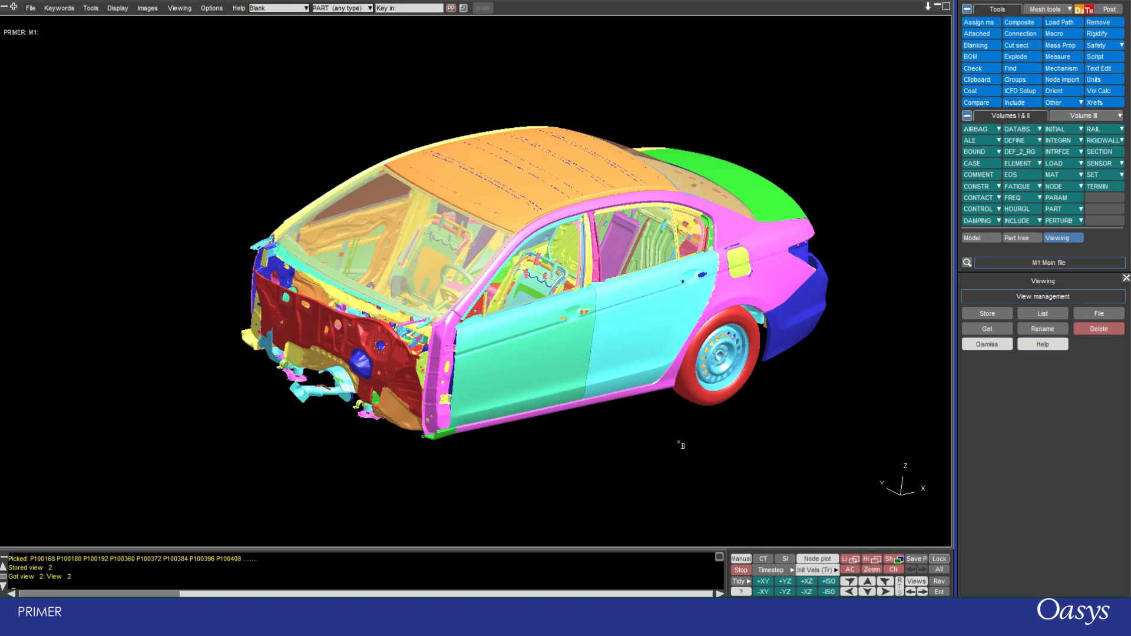
Unblank the front parts, blank a rectangular area over the car's front and middle, and unblank everything again
{"action": "key", "text": "u"}
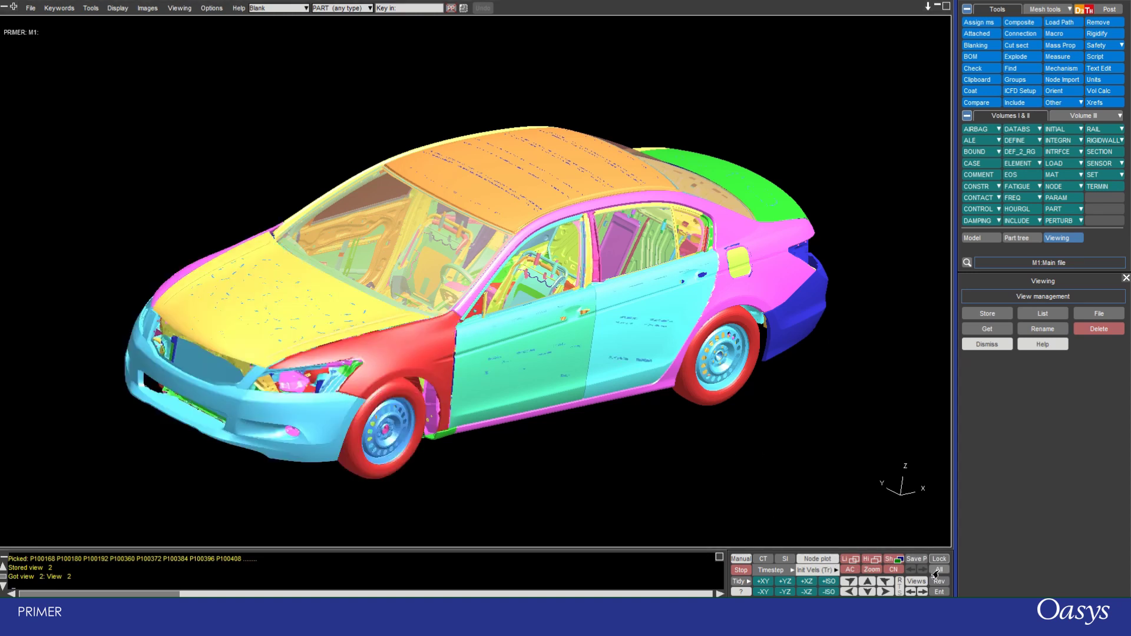
{"action": "left_click_drag", "start_coordinate": [540, 498], "coordinate": [268, 149]}
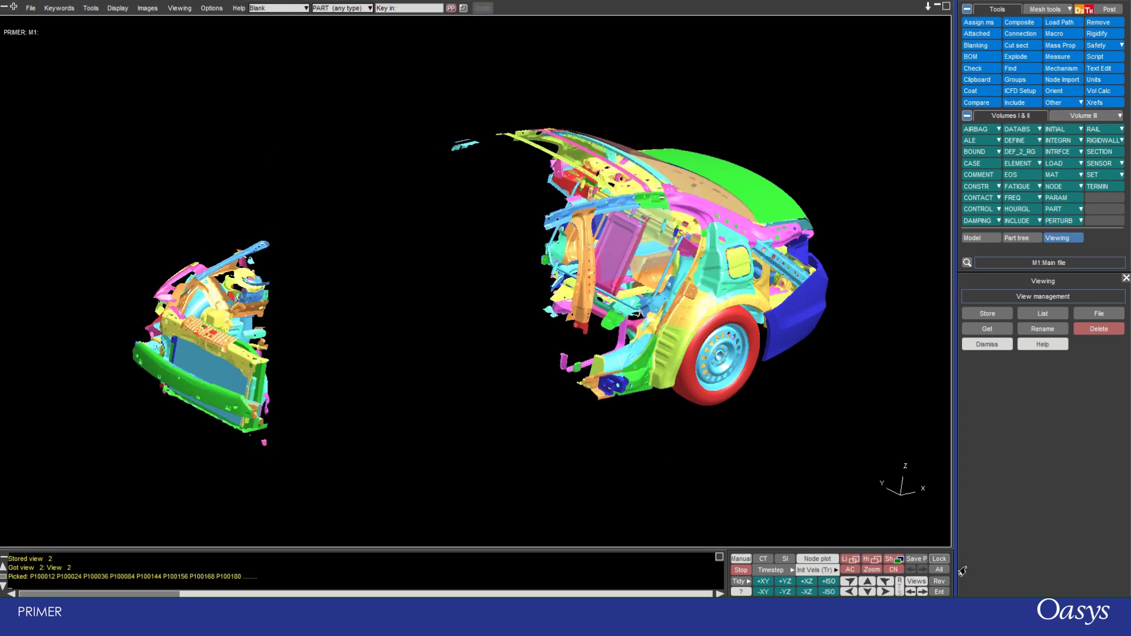
{"action": "left_click", "coordinate": [939, 569]}
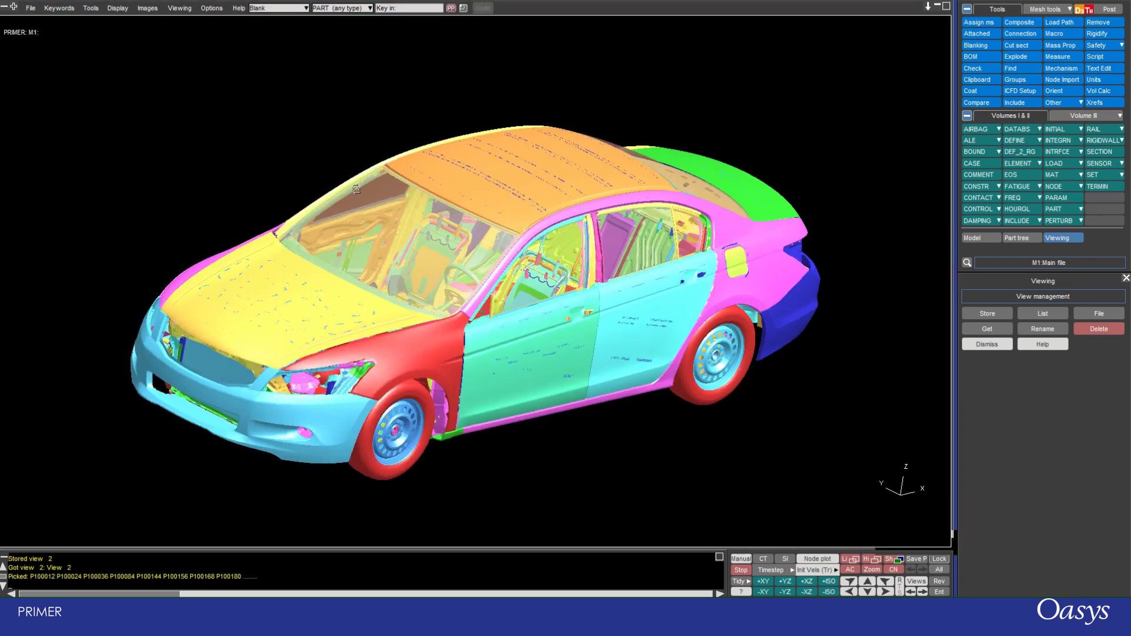
Retrieve the stored view "View 2" and blank the parts inside a rectangular area covering the front half of the car
{"action": "left_click", "coordinate": [987, 328]}
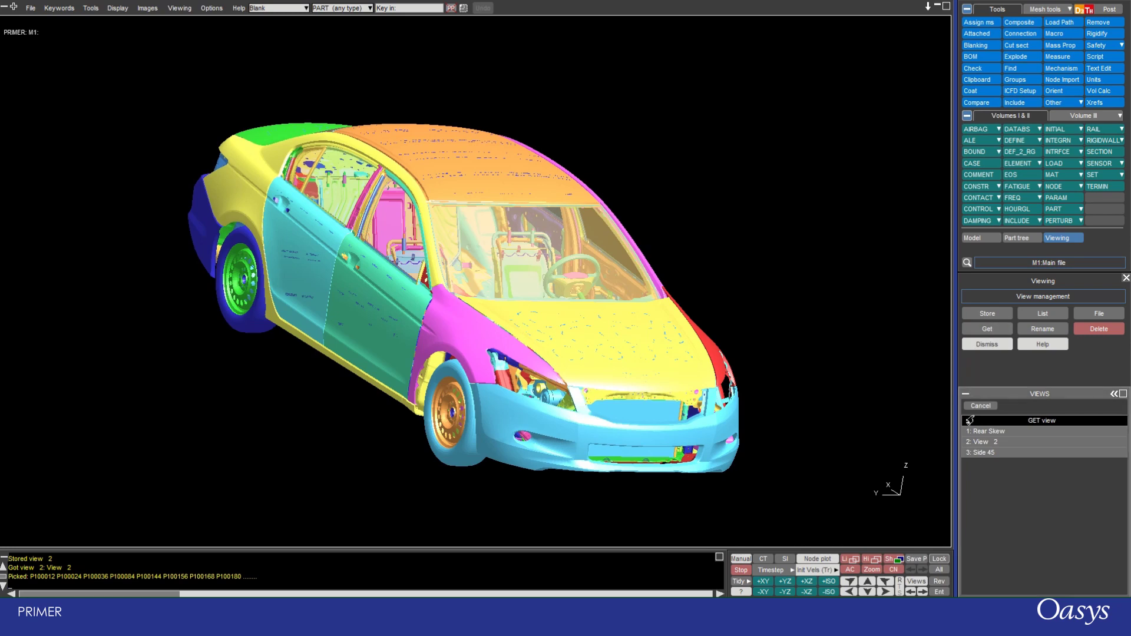
{"action": "left_click", "coordinate": [978, 442]}
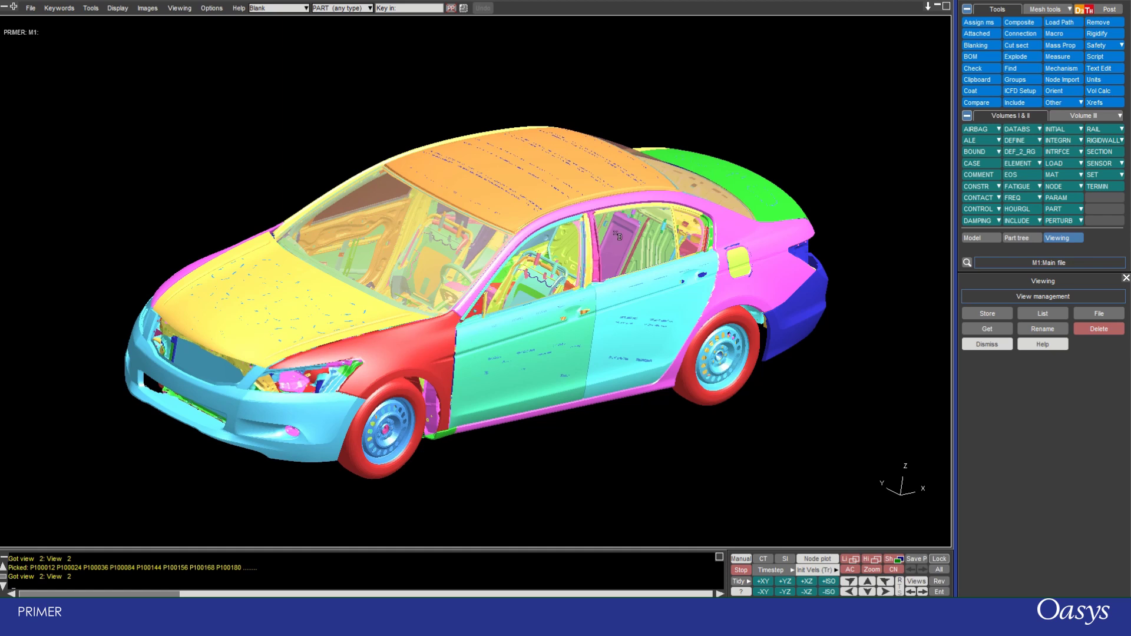
{"action": "right_click", "coordinate": [911, 560]}
{"action": "left_click_drag", "start_coordinate": [425, 498], "coordinate": [106, 101]}
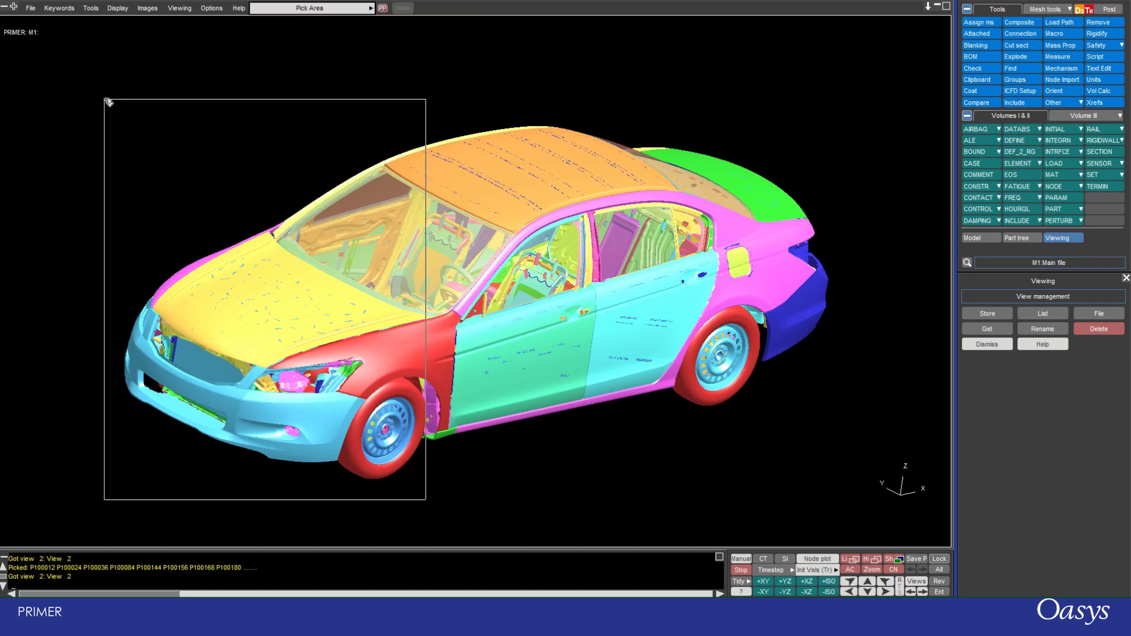
Set the transparency of the red rear tyre to 100% (Clear)
{"action": "scroll", "coordinate": [652, 348], "scroll_direction": "up", "scroll_amount": 5}
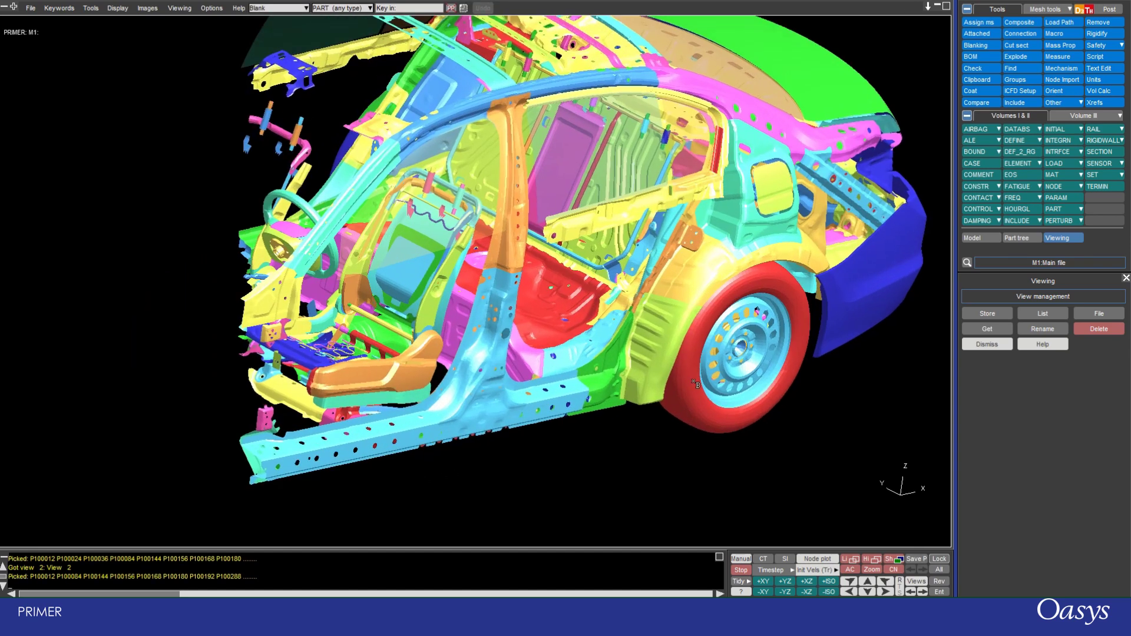
{"action": "scroll", "coordinate": [670, 320], "scroll_direction": "up", "scroll_amount": 2}
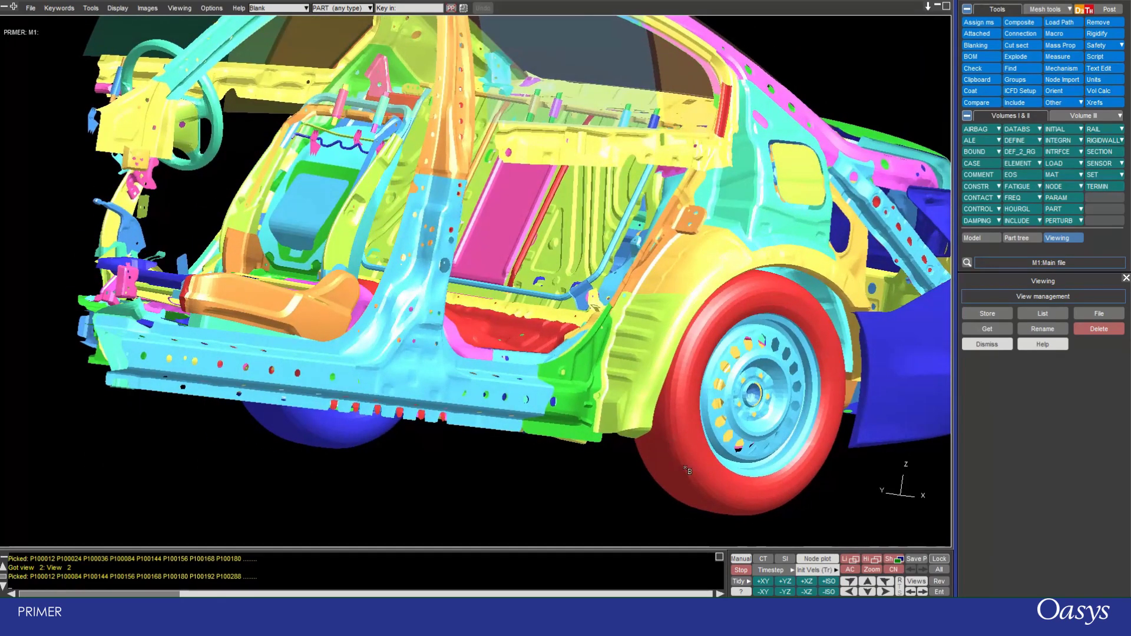
{"action": "right_click", "coordinate": [686, 362]}
{"action": "mouse_move", "coordinate": [692, 488]}
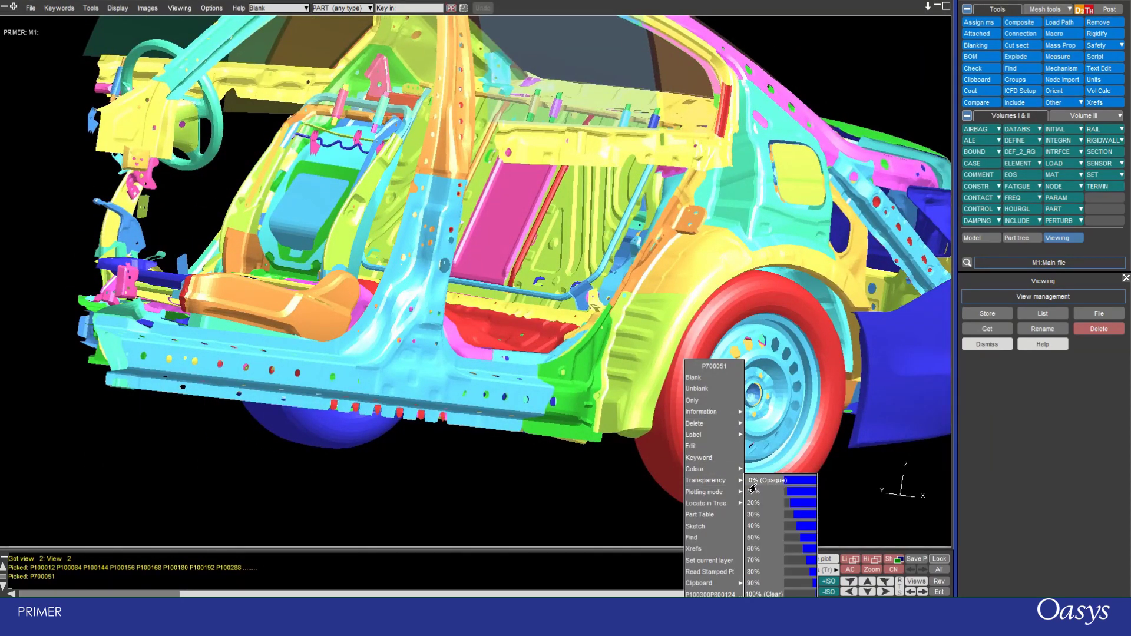
{"action": "left_click", "coordinate": [758, 594]}
Make the dark blue rear bumper partly transparent
{"action": "scroll", "coordinate": [584, 288], "scroll_direction": "down", "scroll_amount": 2}
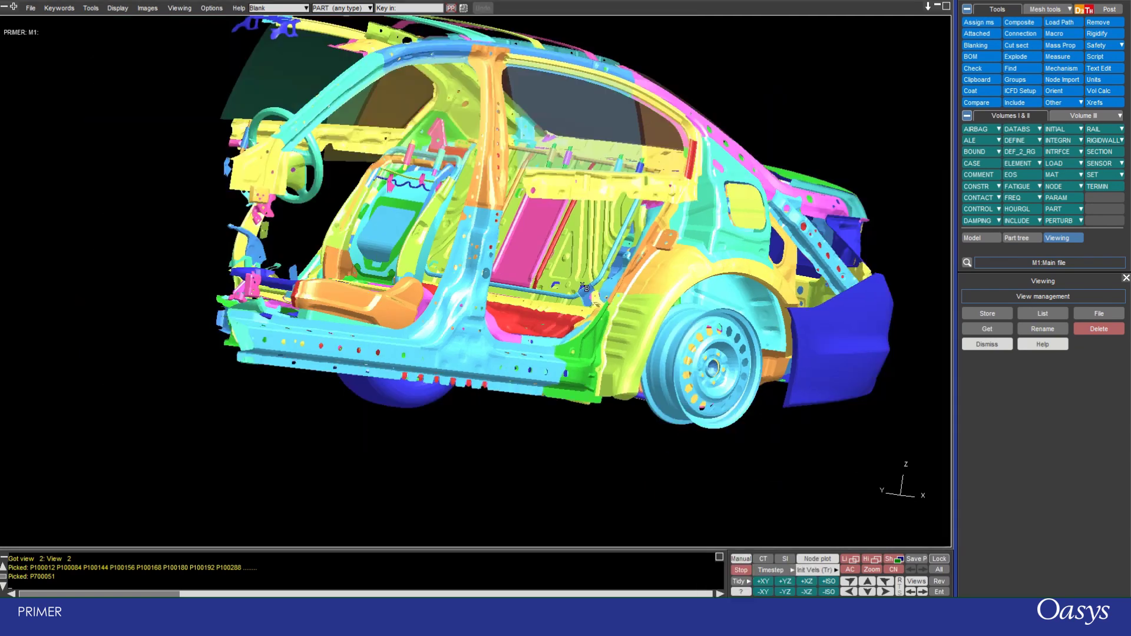
{"action": "scroll", "coordinate": [585, 288], "scroll_direction": "down", "scroll_amount": 1}
{"action": "right_click", "coordinate": [826, 330]}
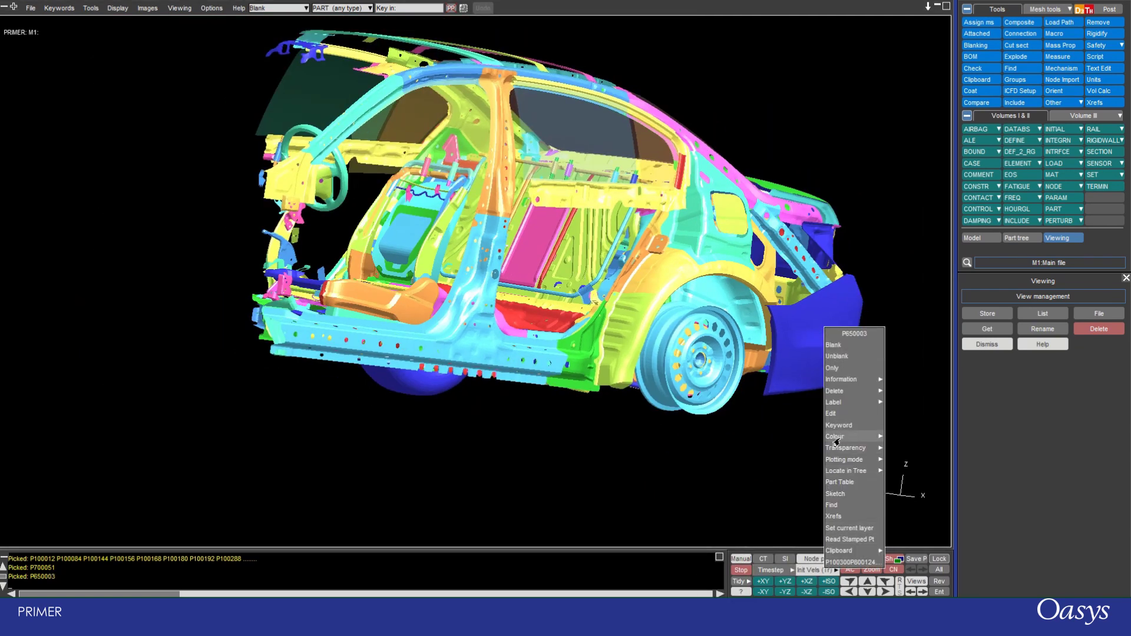
{"action": "mouse_move", "coordinate": [837, 449]}
{"action": "left_click", "coordinate": [891, 513]}
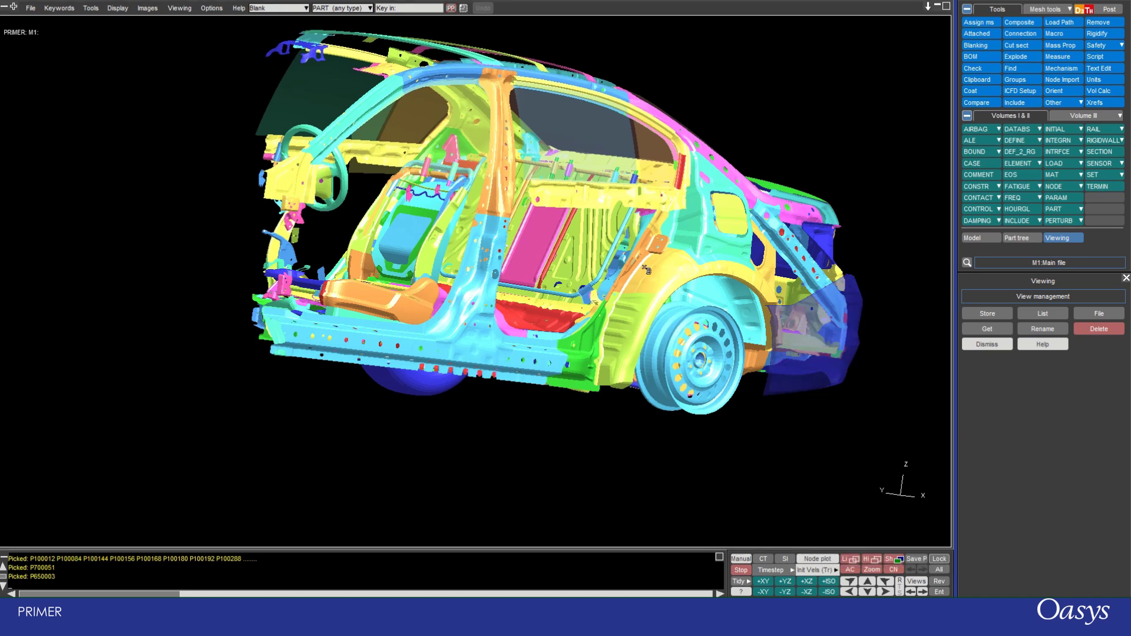
Rotate the cut-open car to show it from above, save its current display properties as entry 1 and open the saved-properties popup
{"action": "scroll", "coordinate": [559, 227], "scroll_direction": "down", "scroll_amount": 3}
{"action": "left_click_drag", "start_coordinate": [555, 192], "coordinate": [419, 320], "text": "shift"}
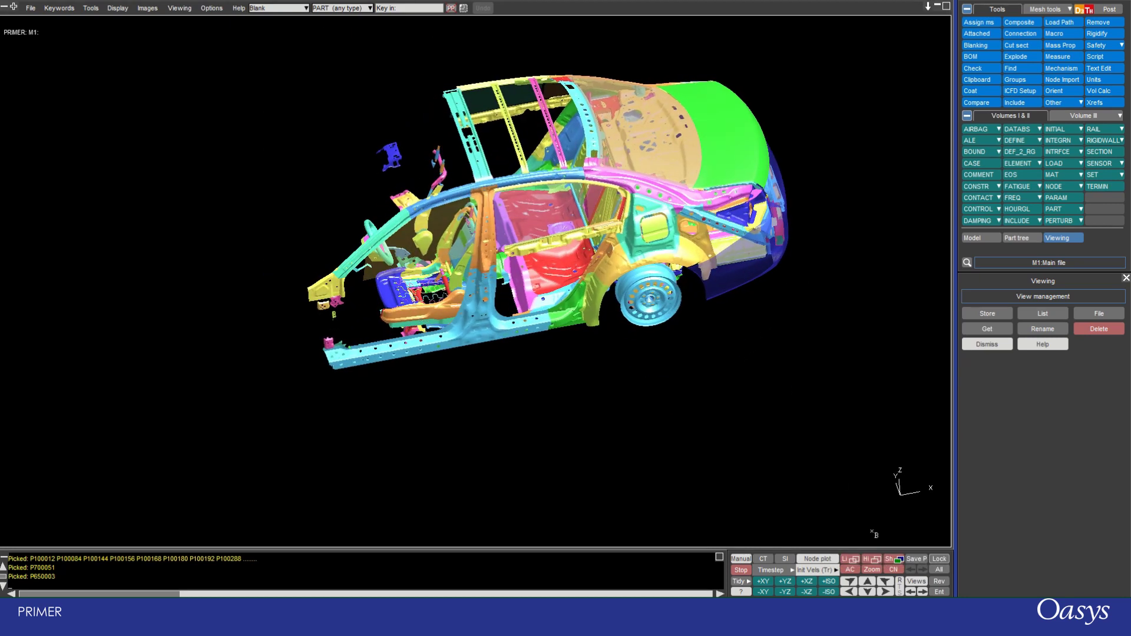
{"action": "left_click", "coordinate": [903, 560]}
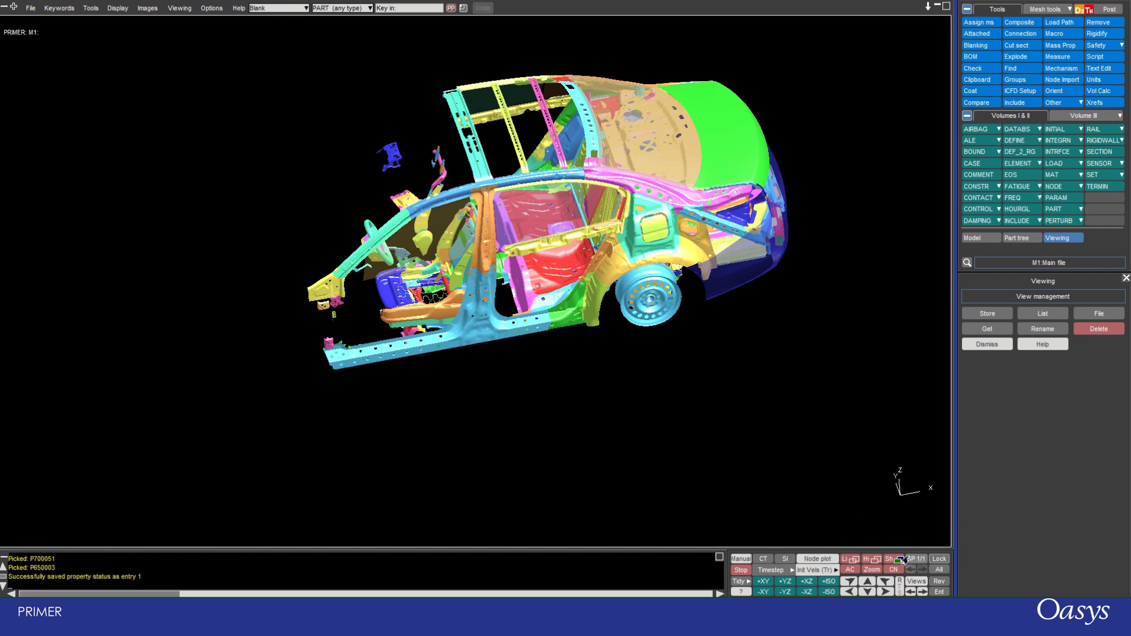
{"action": "right_click", "coordinate": [917, 561]}
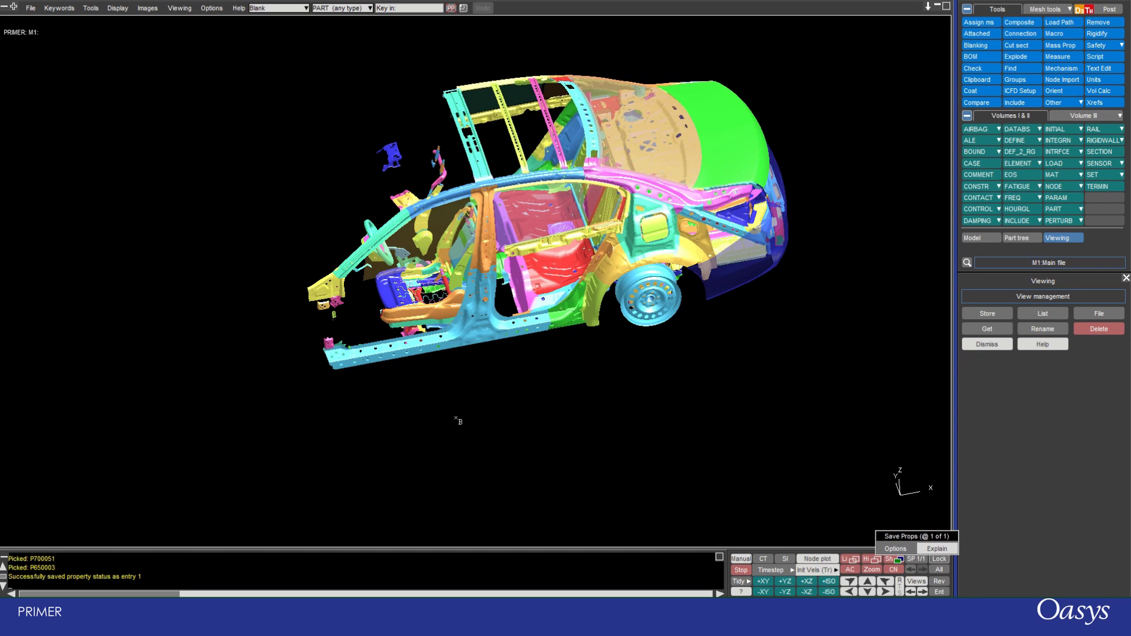
Make the tyre and rear bumper opaque again and unblank all parts of the car
{"action": "scroll", "coordinate": [487, 354], "scroll_direction": "down", "scroll_amount": 7}
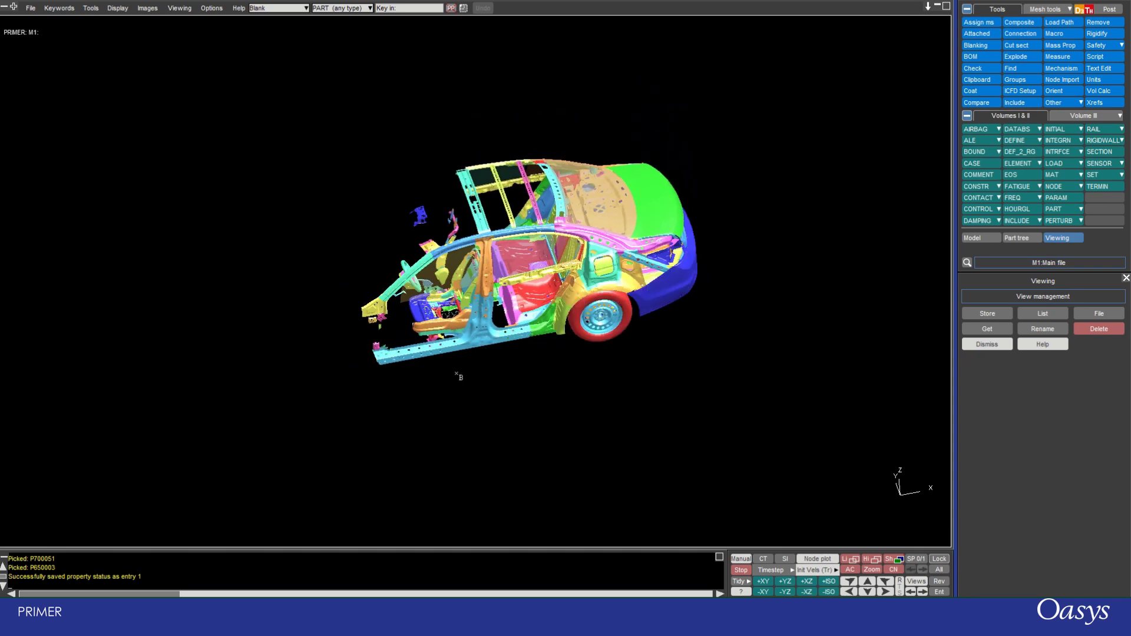
{"action": "left_click_drag", "start_coordinate": [404, 408], "coordinate": [704, 285], "text": "shift"}
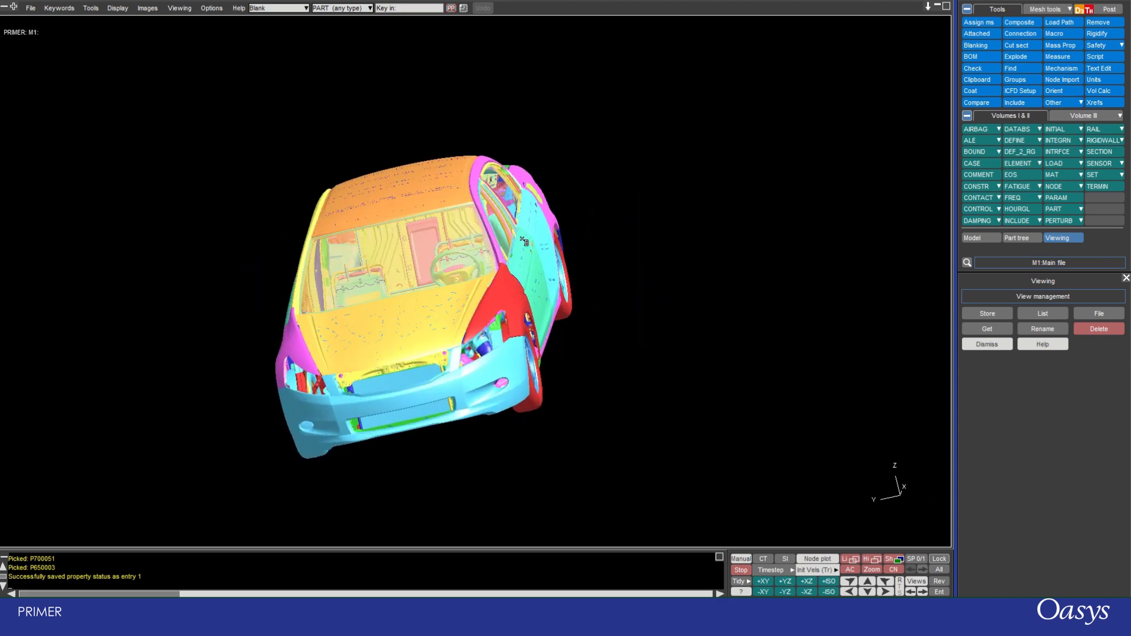
{"action": "key", "text": "2"}
{"action": "key", "text": "a"}
Rotate the whole car to a rear three-quarter view, fit it in view and save its display properties as entry 2
{"action": "left_click_drag", "start_coordinate": [594, 262], "coordinate": [459, 266], "text": "shift"}
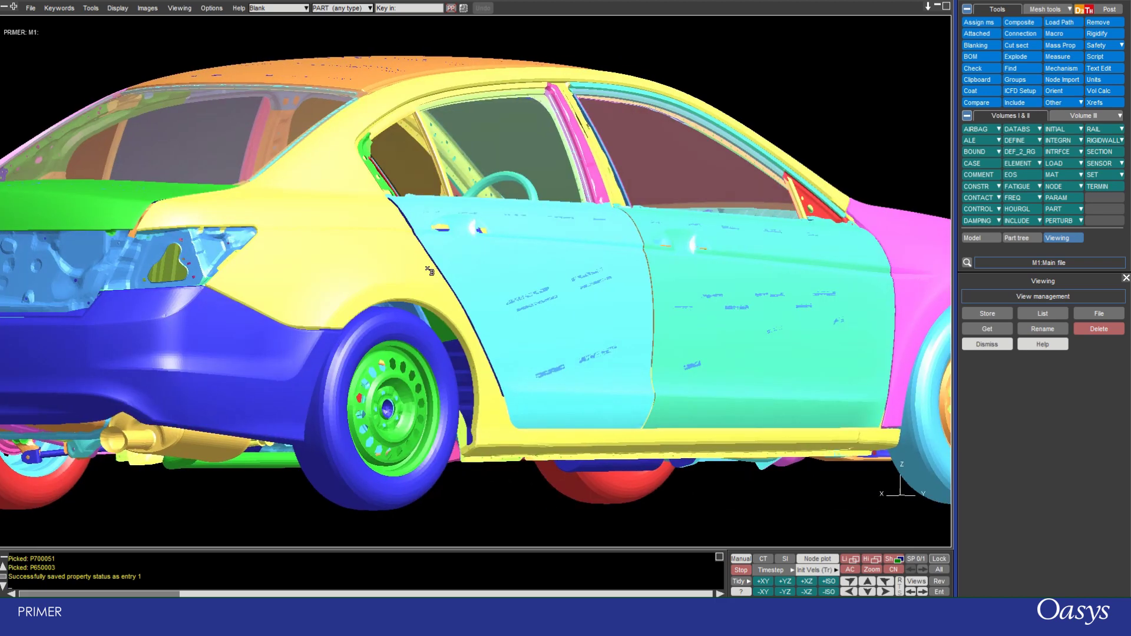
{"action": "key", "text": "a"}
{"action": "left_click", "coordinate": [912, 559]}
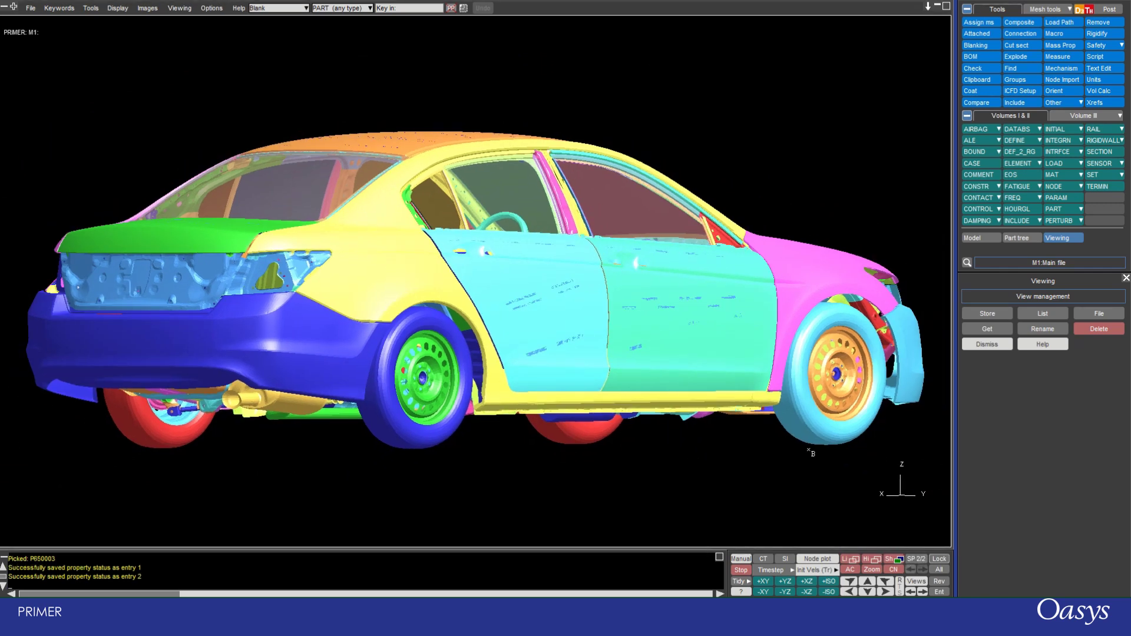
Restore the display properties saved as entry 1 to bring back the cut-open car
{"action": "scroll", "coordinate": [485, 192], "scroll_direction": "down", "scroll_amount": 3}
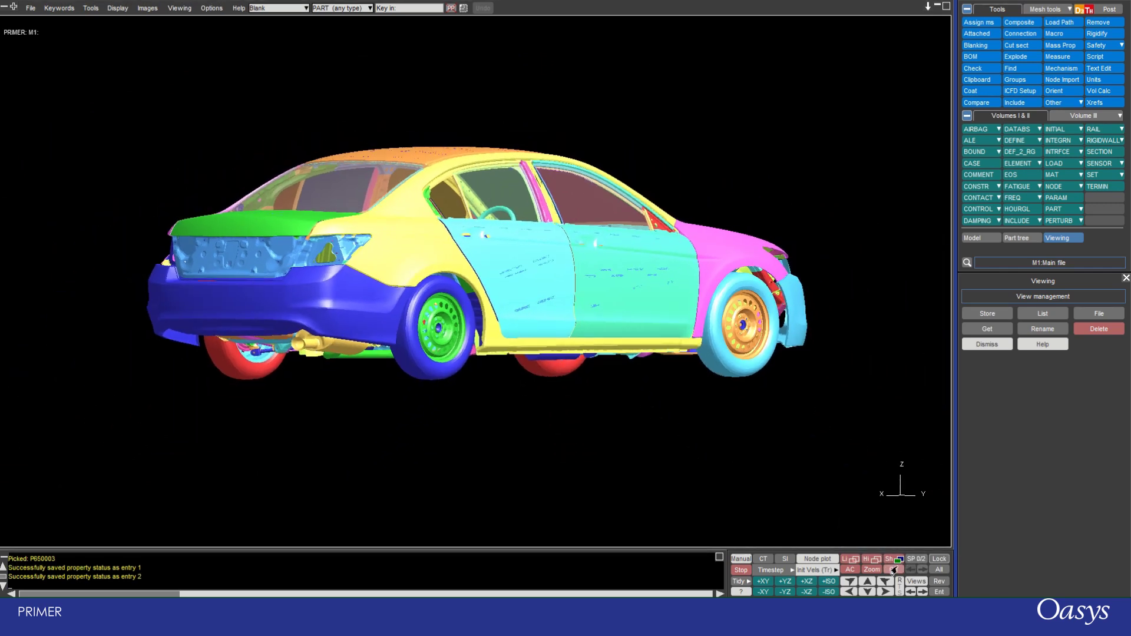
{"action": "left_click", "coordinate": [917, 571]}
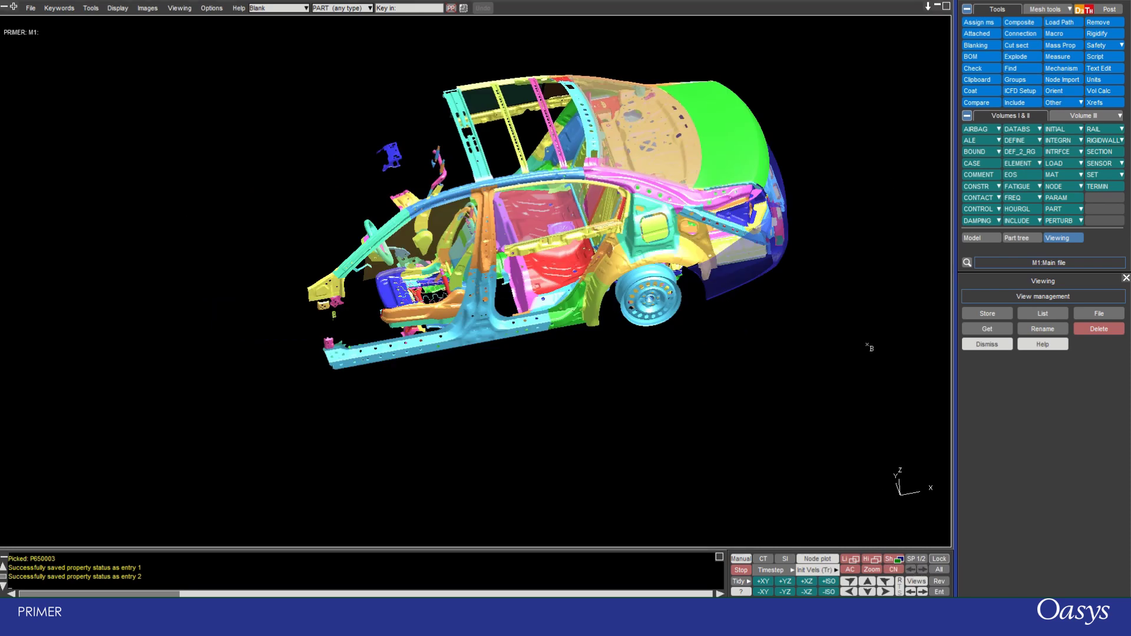
{"action": "scroll", "coordinate": [594, 254], "scroll_direction": "down", "scroll_amount": 1}
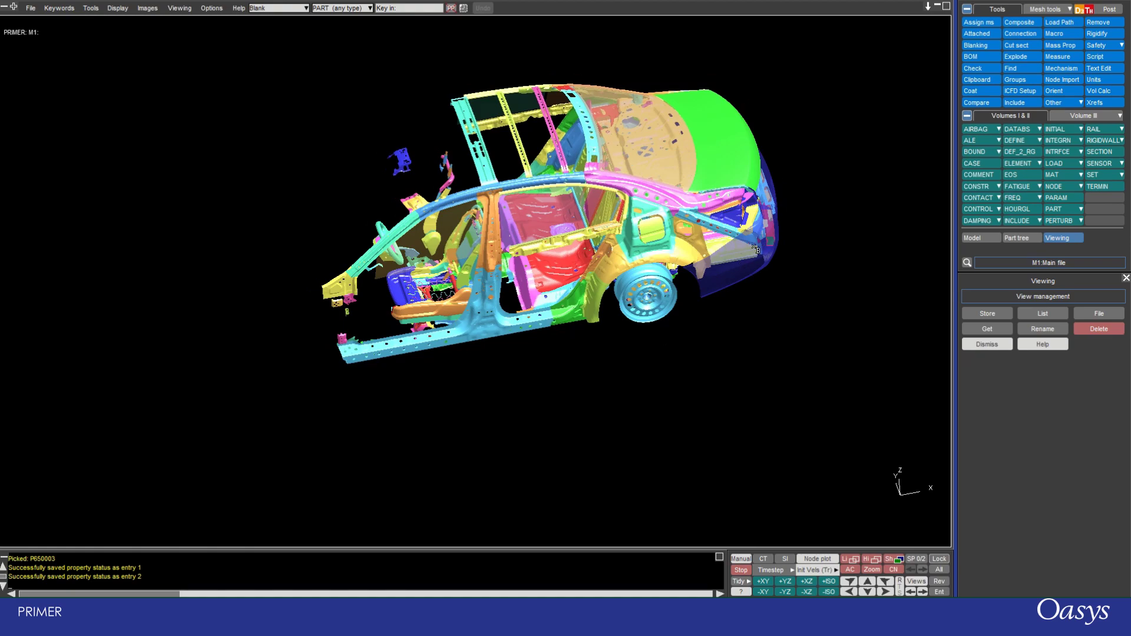
Rotate the restored cut-open car slightly and open the options for the saved properties
{"action": "left_click_drag", "start_coordinate": [756, 249], "coordinate": [628, 298]}
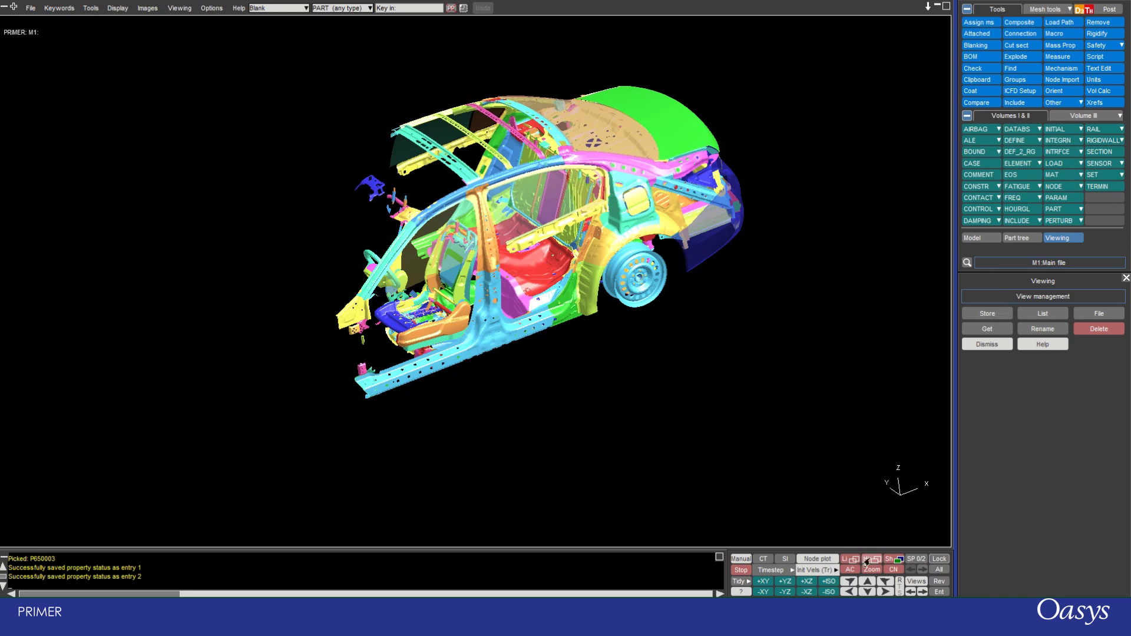
{"action": "right_click", "coordinate": [898, 556]}
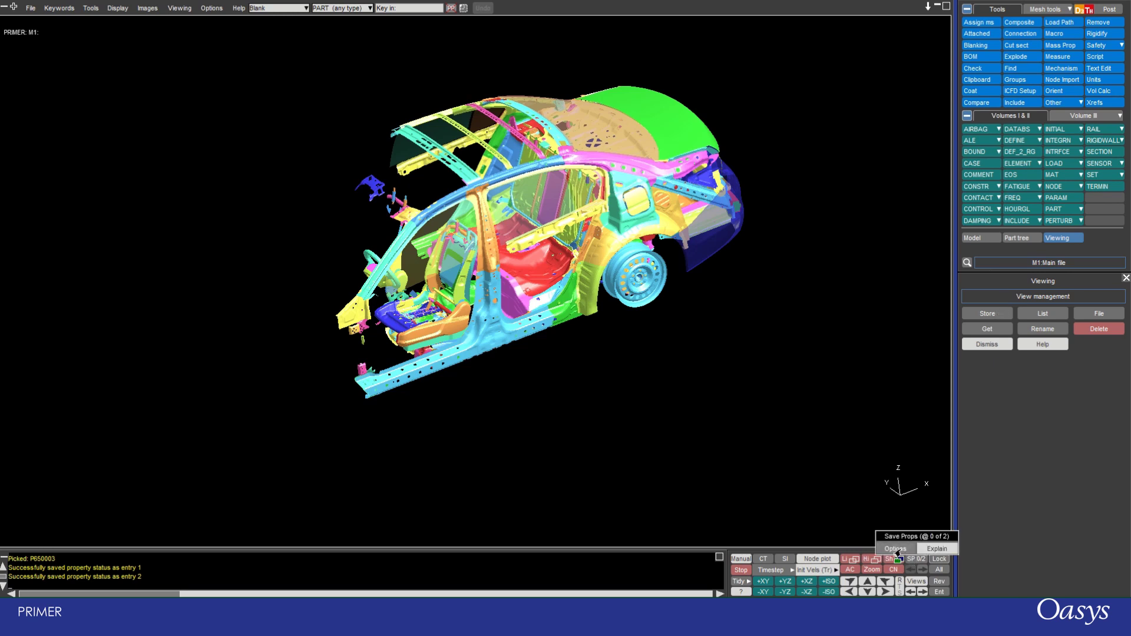
{"action": "left_click", "coordinate": [896, 549]}
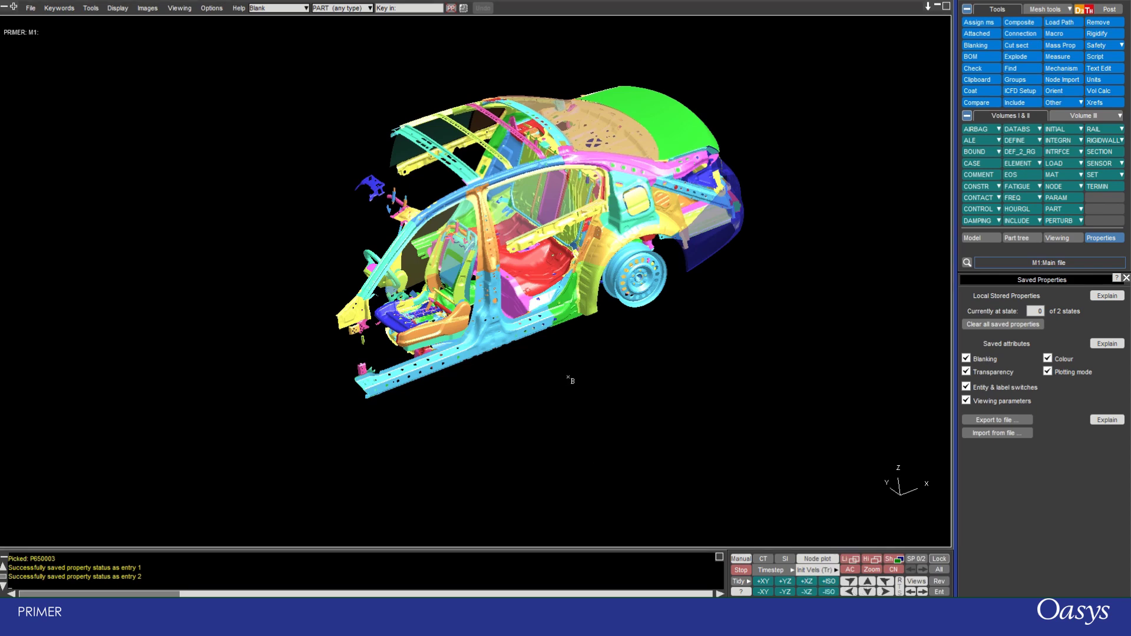
Unblank all parts of the cut-open car and rotate the complete model to a front three-quarter view
{"action": "scroll", "coordinate": [459, 432], "scroll_direction": "down", "scroll_amount": 5}
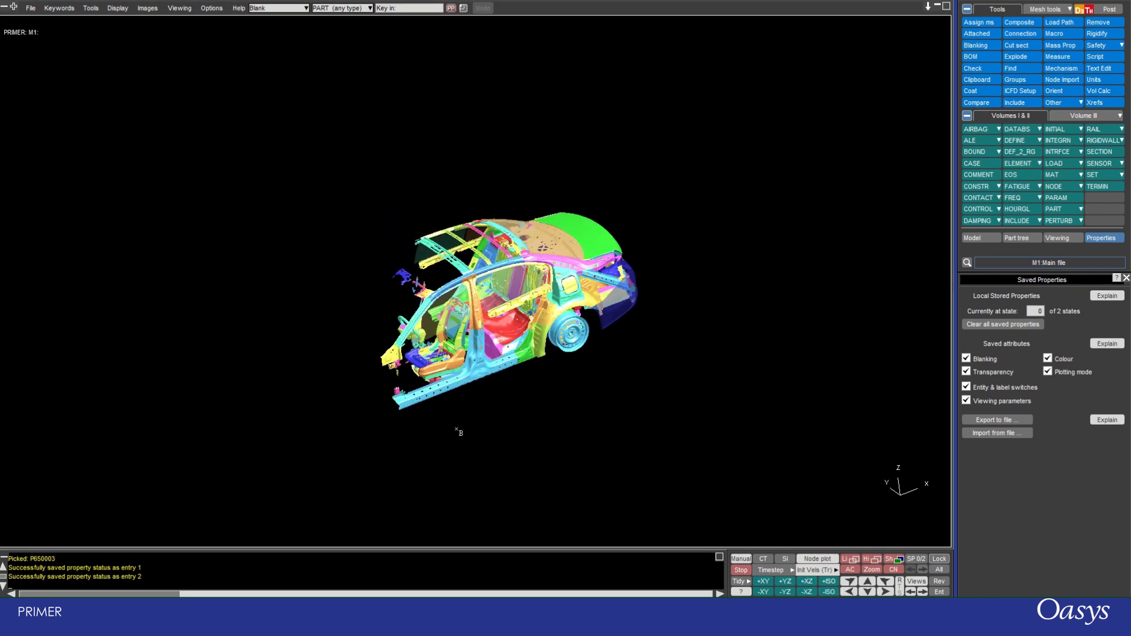
{"action": "mouse_move", "coordinate": [460, 464]}
{"action": "left_mouse_down", "text": "shift"}
{"action": "mouse_move", "coordinate": [502, 290]}
{"action": "mouse_move", "coordinate": [704, 336]}
{"action": "left_mouse_up", "text": "shift"}
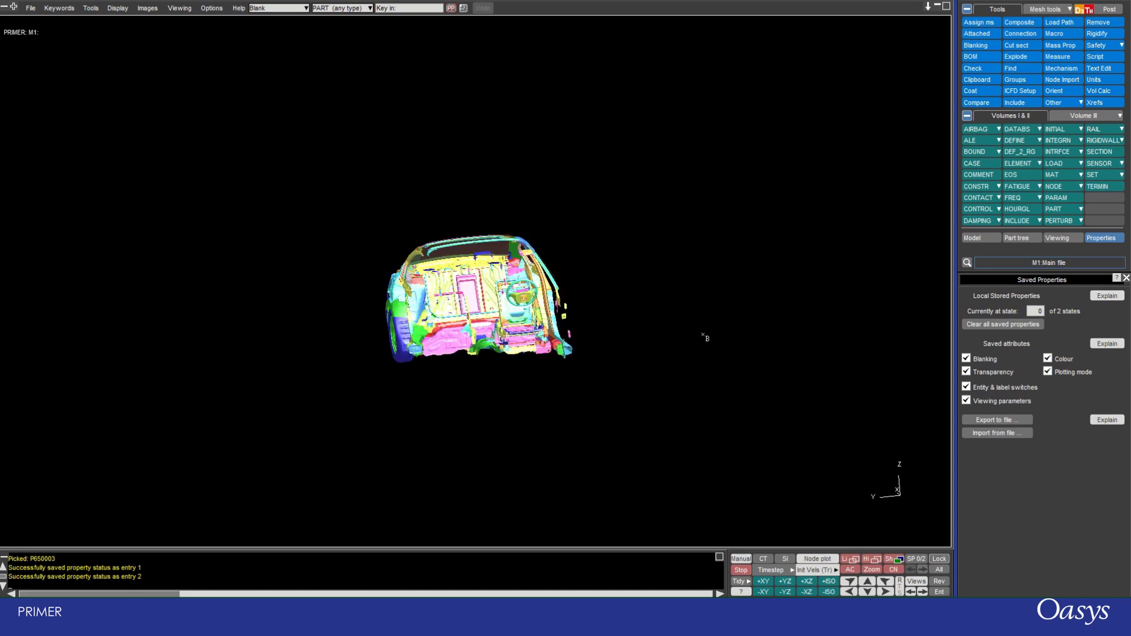
{"action": "scroll", "coordinate": [575, 319], "scroll_direction": "down", "scroll_amount": 3}
{"action": "scroll", "coordinate": [492, 264], "scroll_direction": "up", "scroll_amount": 8}
{"action": "left_click_drag", "start_coordinate": [430, 308], "coordinate": [627, 333], "text": "shift"}
{"action": "key", "text": "u"}
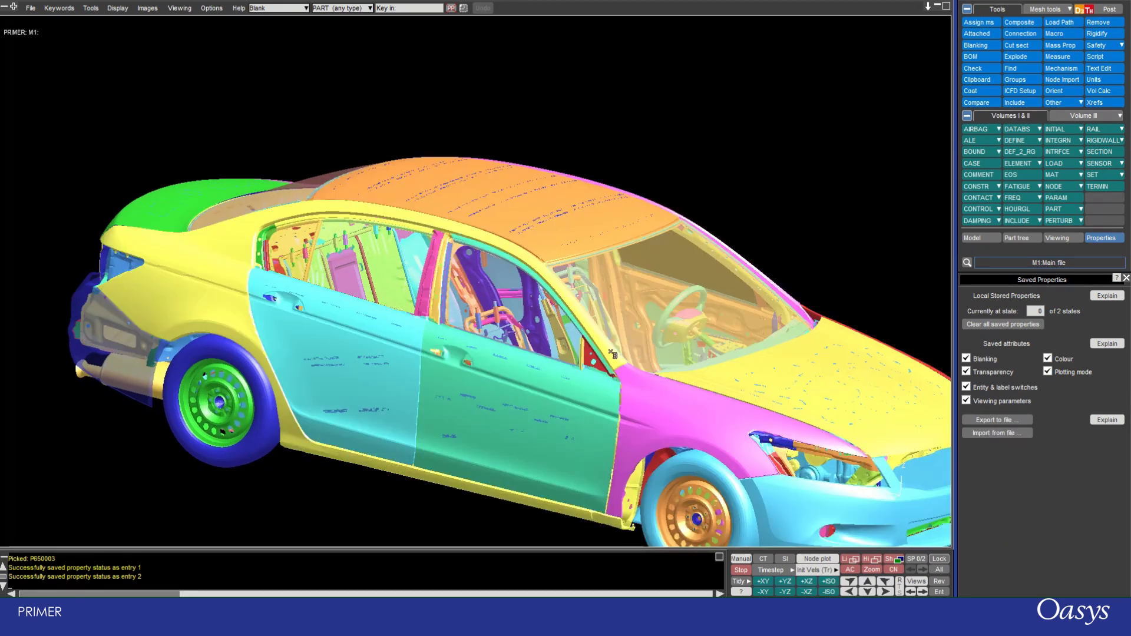
{"action": "scroll", "coordinate": [628, 332], "scroll_direction": "down", "scroll_amount": 5}
{"action": "left_click_drag", "start_coordinate": [602, 377], "coordinate": [578, 369], "text": "shift"}
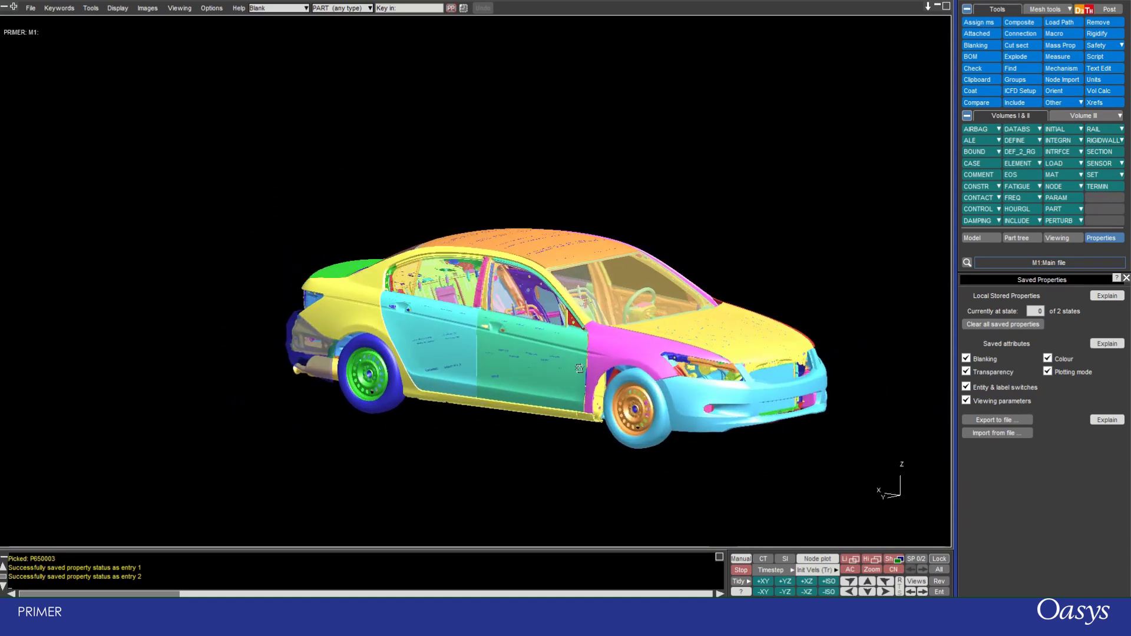